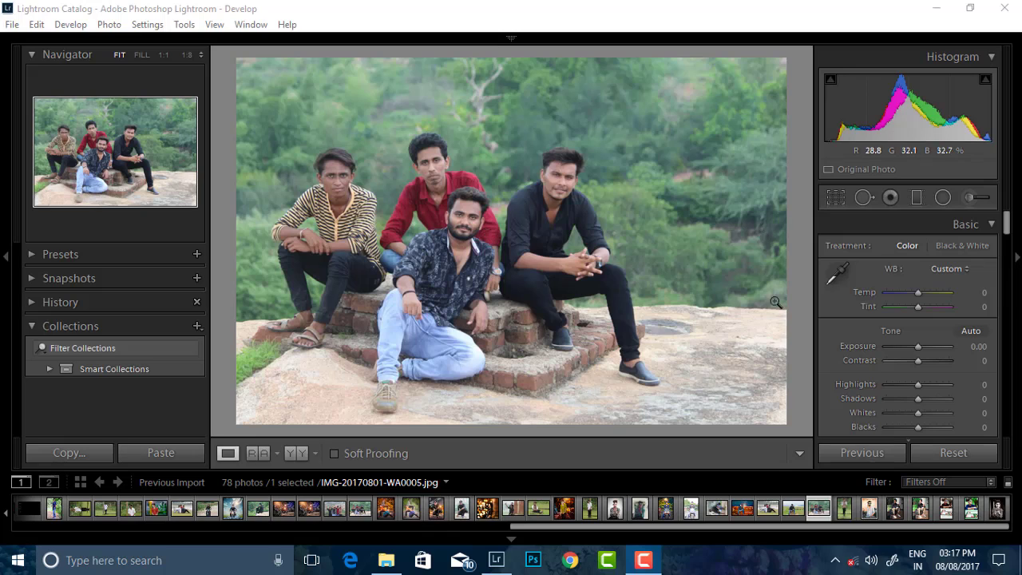
- Inspect the group photo at full size, then return to the whole-photo view
left_click(485, 211)
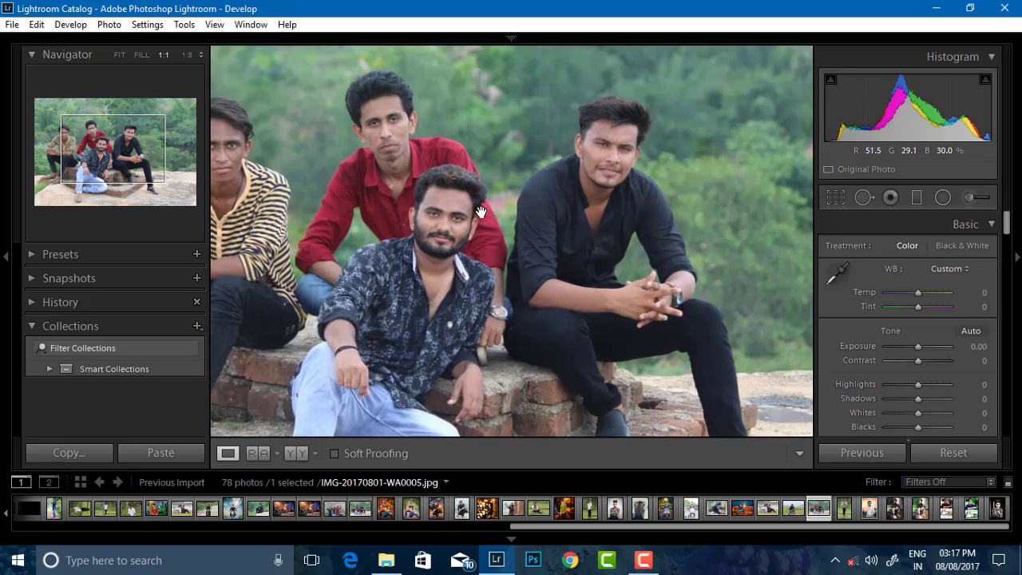
scroll(484, 211, "down", 1)
scroll(495, 192, "down", 10)
right_click(489, 112)
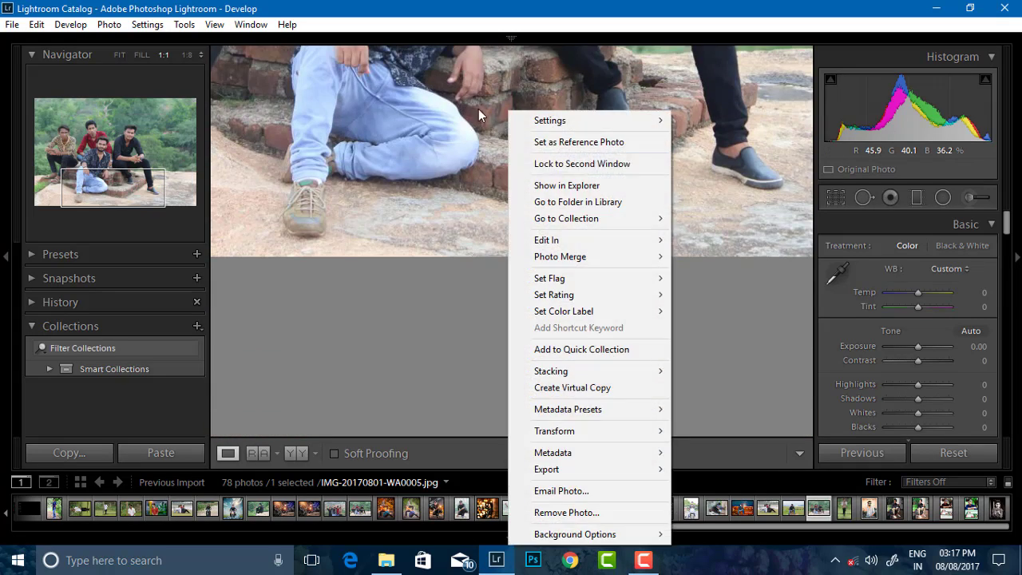
key("Escape")
left_click(487, 147)
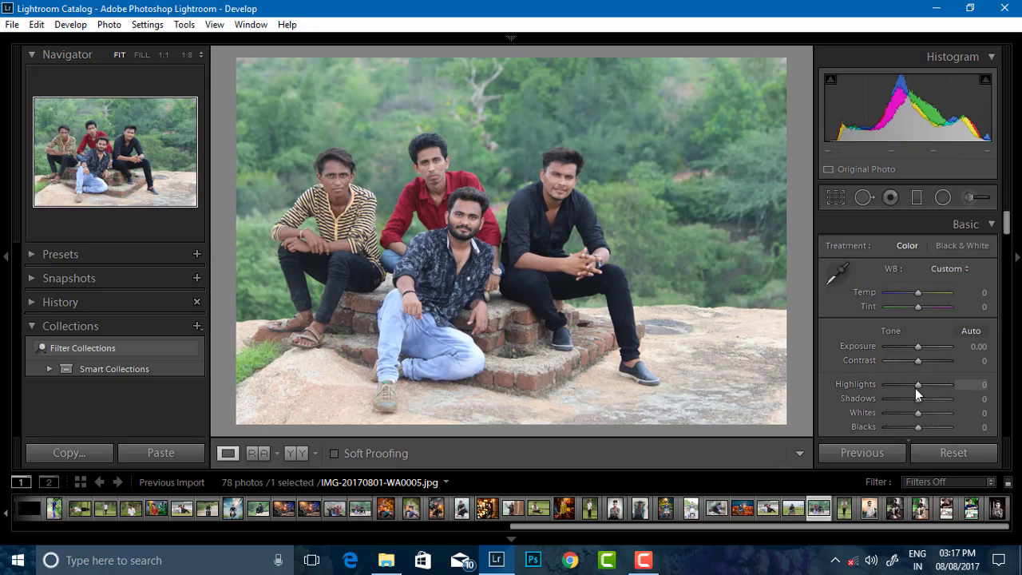
- Set Highlights to -100, Contrast +14, Shadows +48, Whites -5 and Blacks -14
left_click_drag(898, 387, 863, 387)
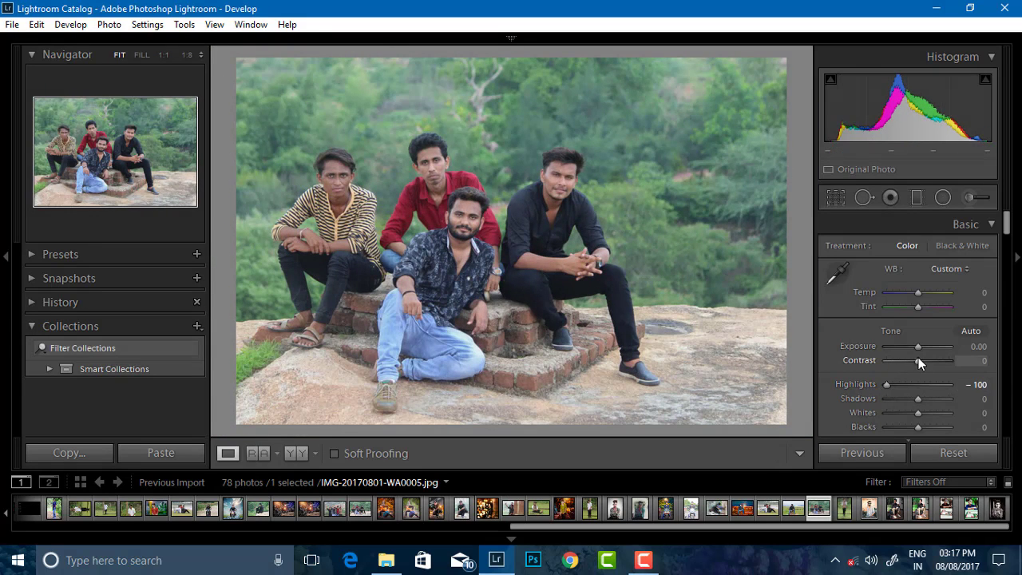
mouse_move(918, 358)
left_mouse_down()
mouse_move(933, 361)
mouse_move(924, 364)
mouse_move(936, 399)
mouse_move(903, 413)
mouse_move(921, 412)
mouse_move(912, 424)
left_mouse_up()
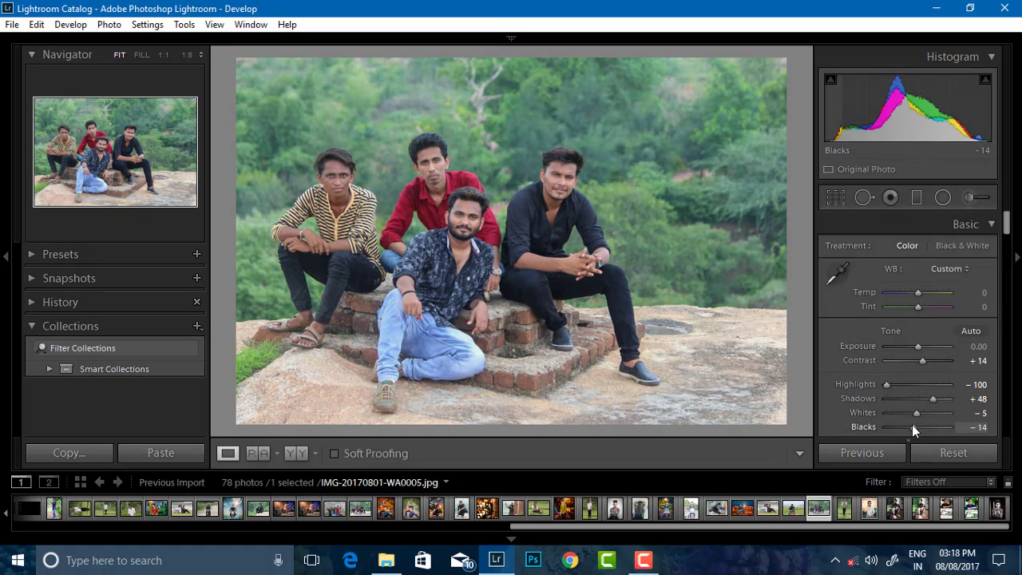
scroll(936, 343, "down", 2)
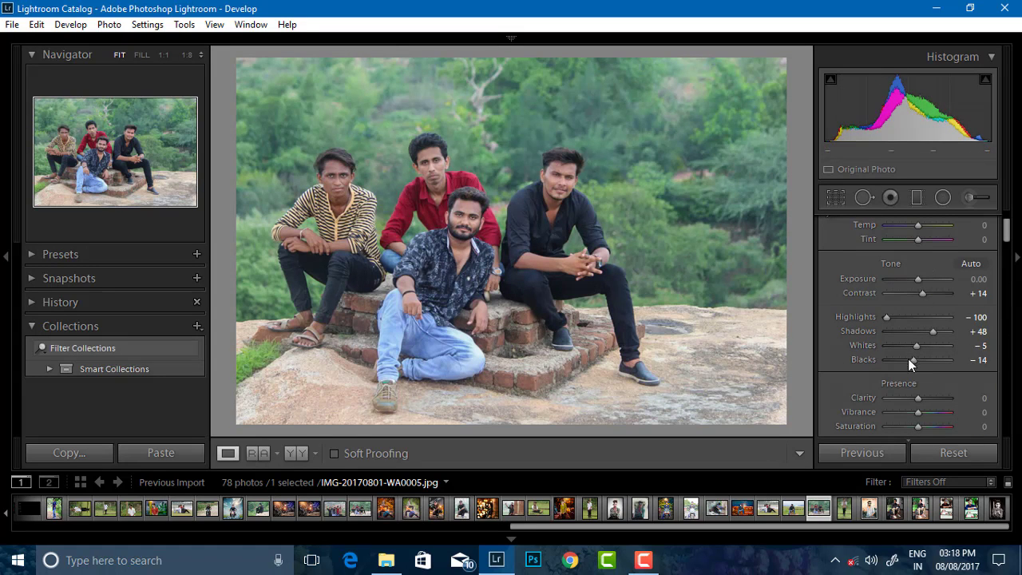
- Add Clarity +31 and Vibrance +55 in the Basic panel
left_click_drag(922, 397, 929, 397)
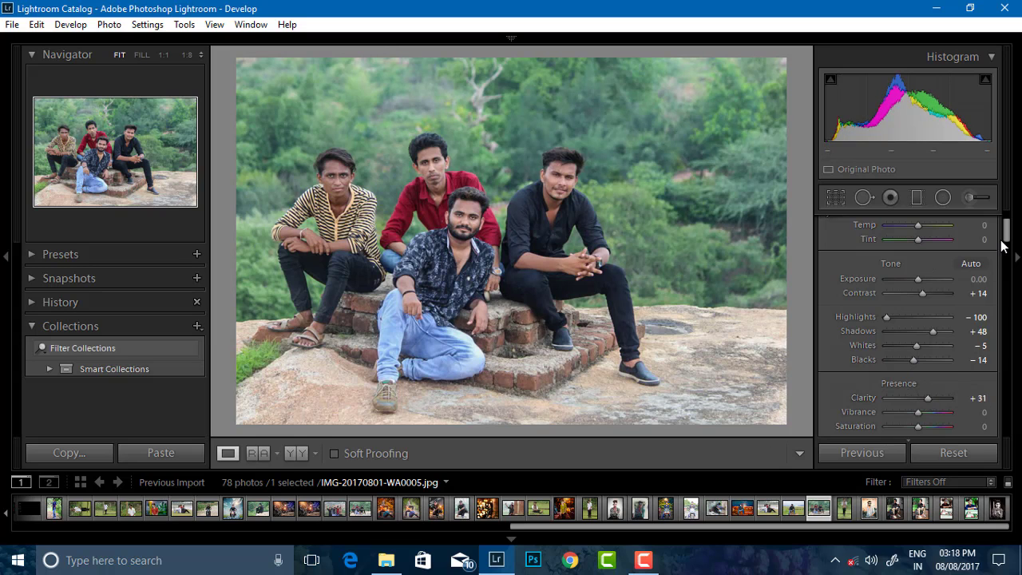
scroll(951, 376, "down", 3)
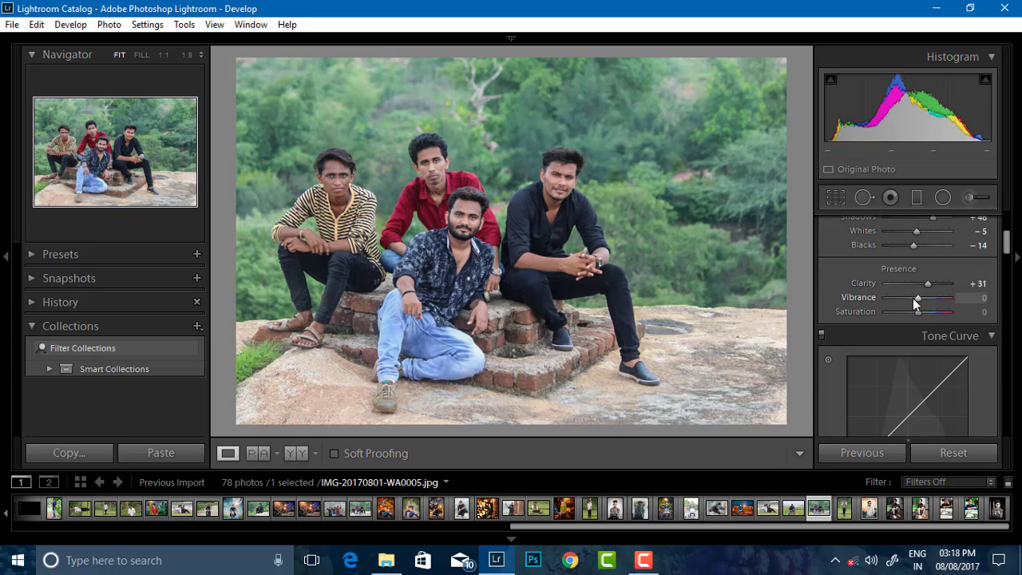
left_click_drag(918, 297, 939, 298)
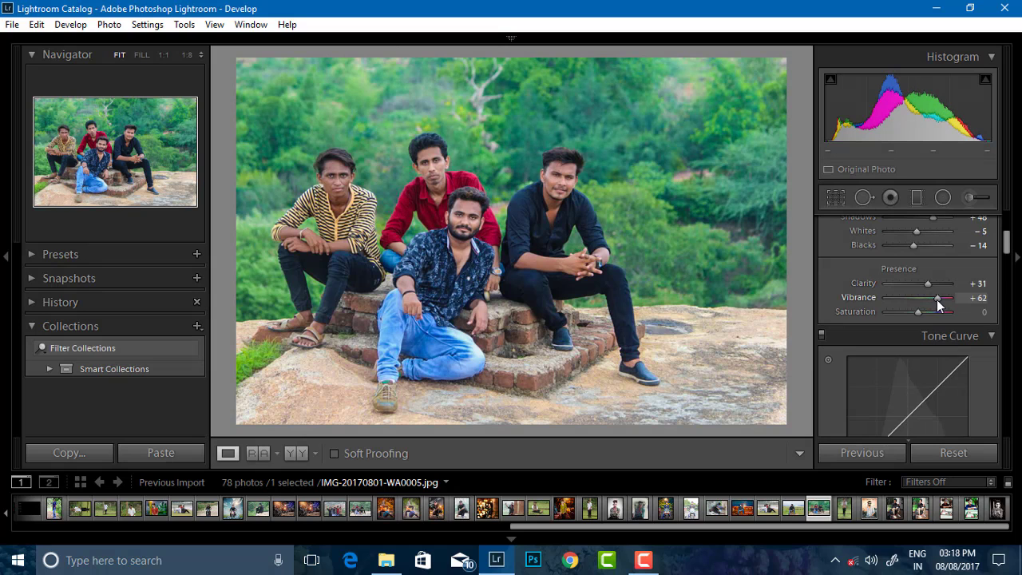
left_click_drag(935, 301, 932, 301)
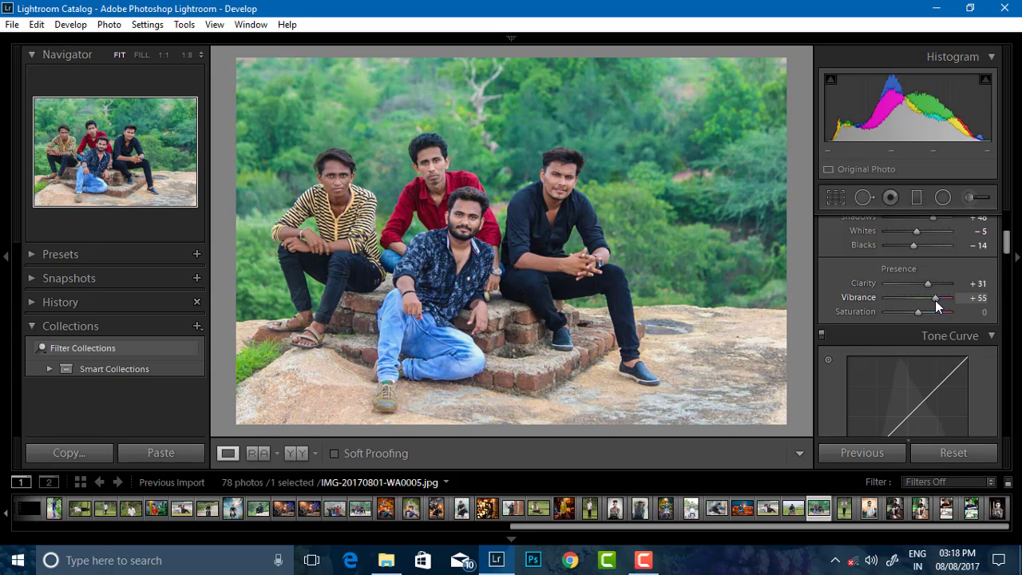
- Set Tone Curve regions to Highlights 0, Lights +13, Darks -11 and Shadows +28
left_click_drag(1007, 244, 1004, 271)
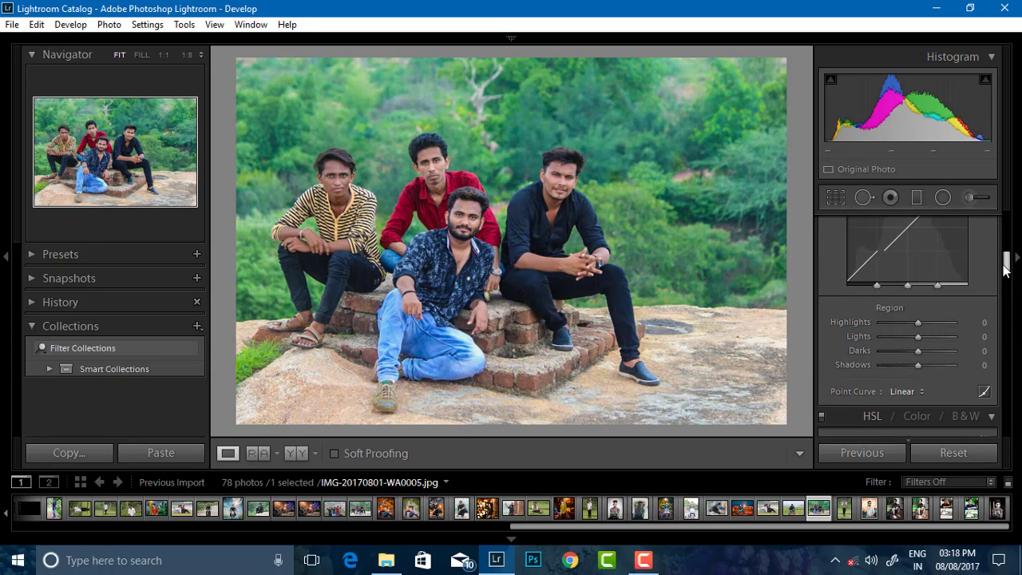
left_click_drag(926, 275, 919, 275)
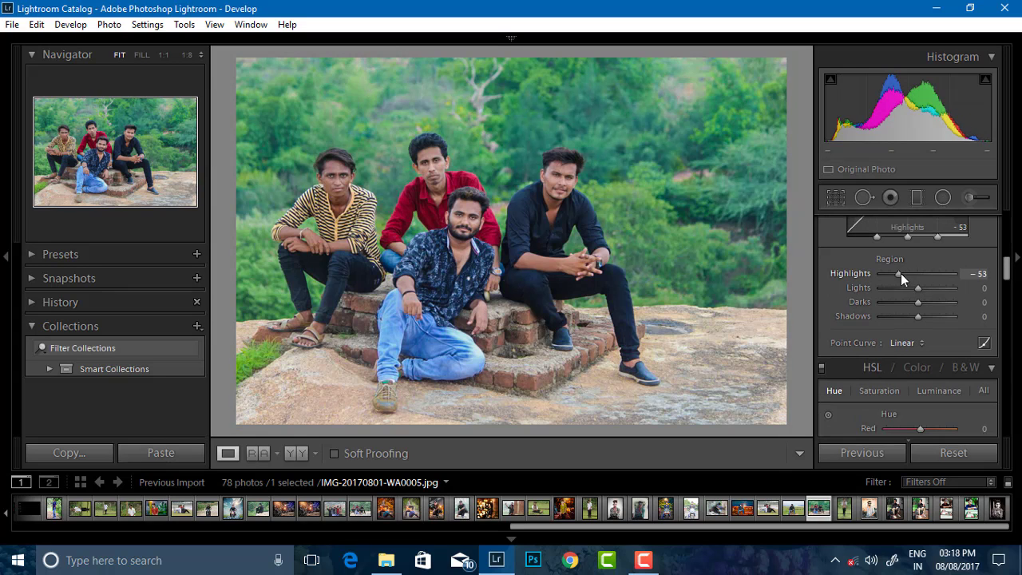
left_click(979, 274)
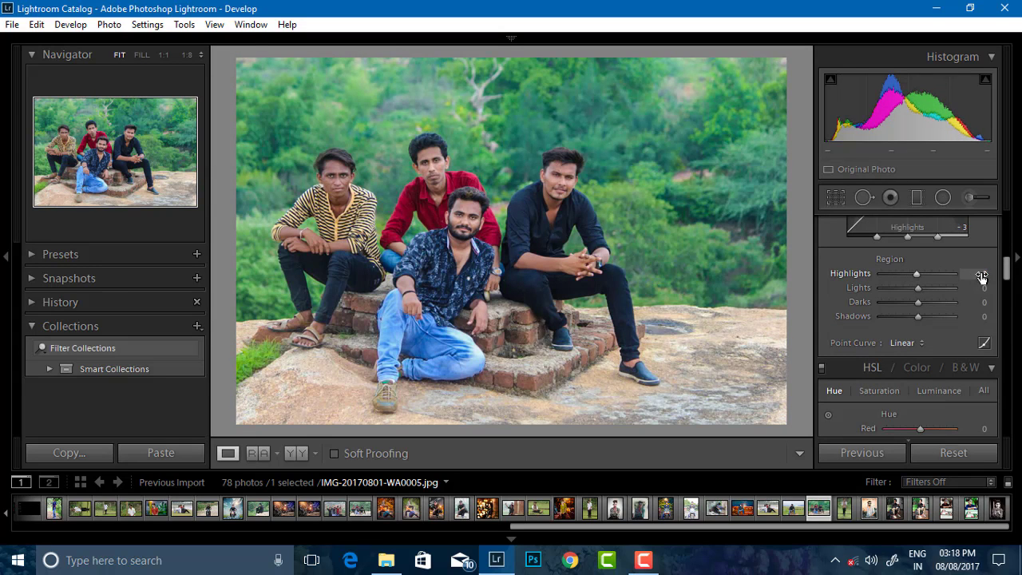
type("0")
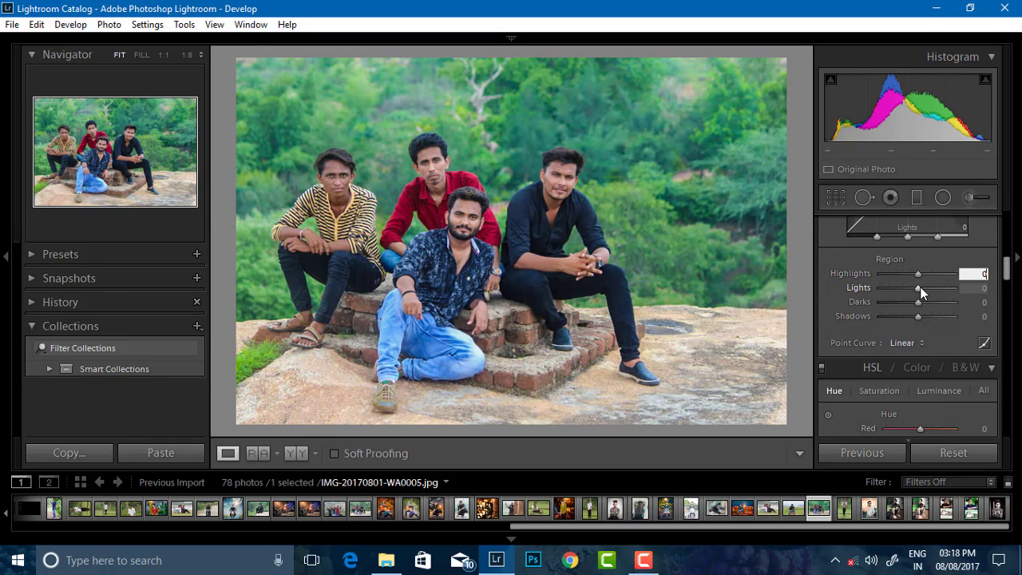
mouse_move(919, 287)
left_mouse_down()
mouse_move(909, 302)
mouse_move(932, 316)
left_mouse_up()
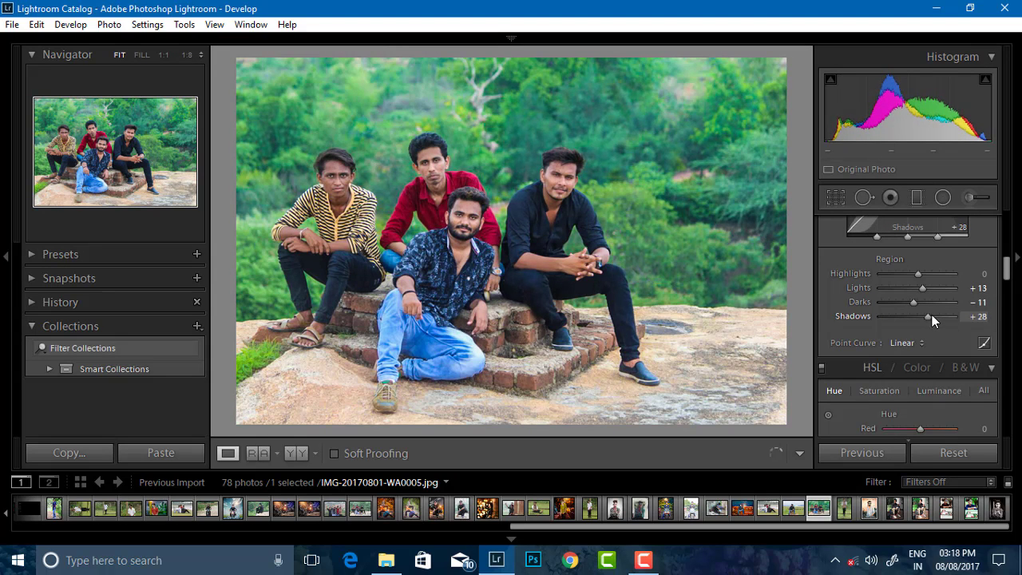
scroll(939, 312, "down", 4)
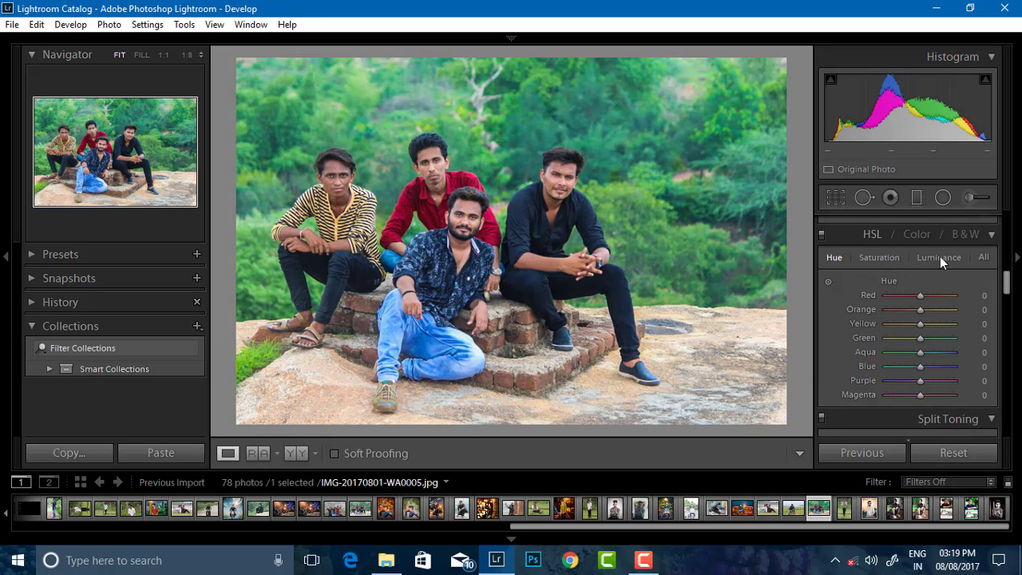
- Raise HSL luminance for Red to +29 and Orange to +47
left_click(941, 257)
mouse_move(922, 310)
left_mouse_down()
mouse_move(939, 311)
mouse_move(928, 295)
left_mouse_up()
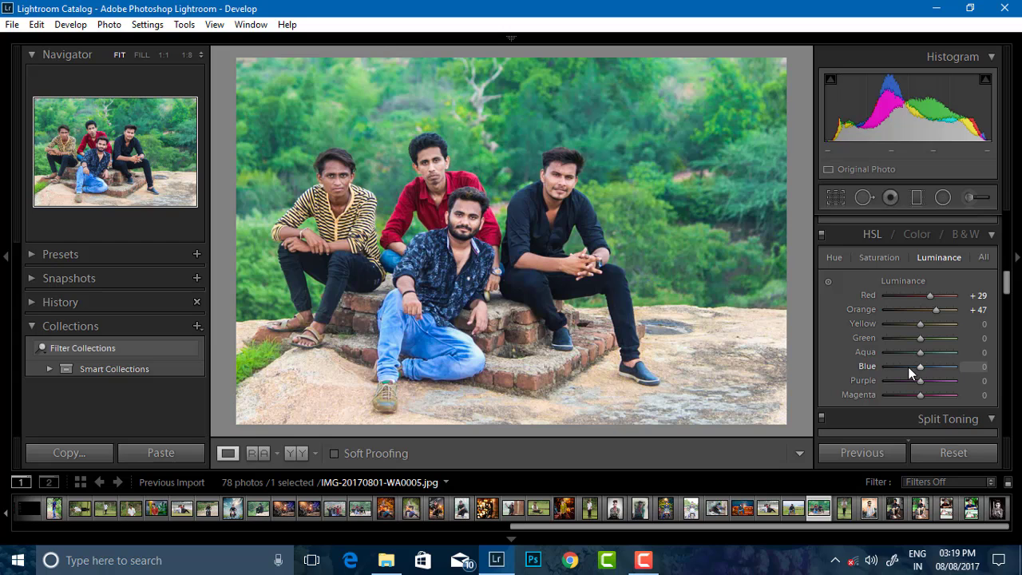
mouse_move(921, 367)
left_mouse_down()
mouse_move(944, 368)
mouse_move(909, 368)
left_mouse_up()
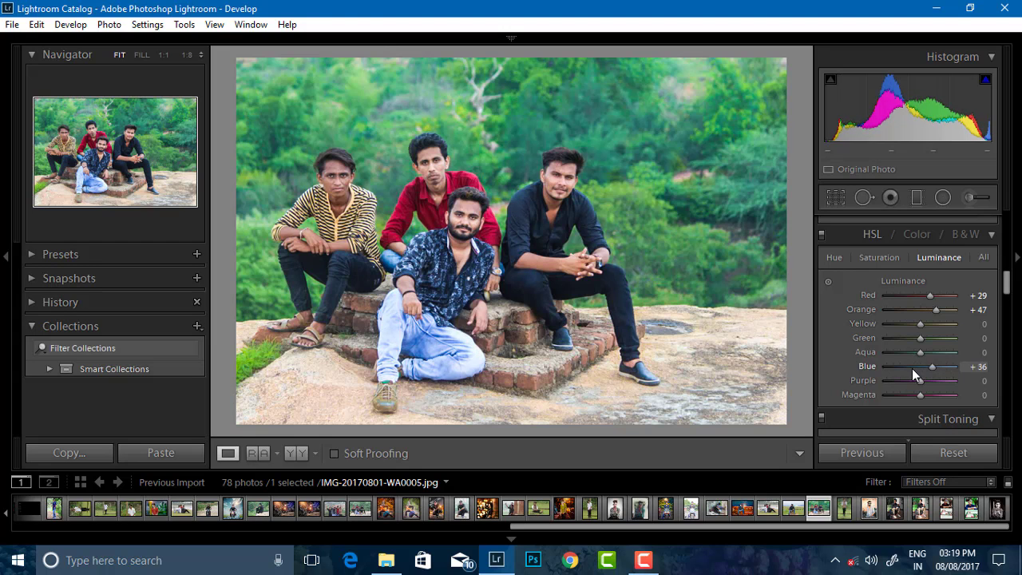
double_click(909, 368)
left_click(973, 366)
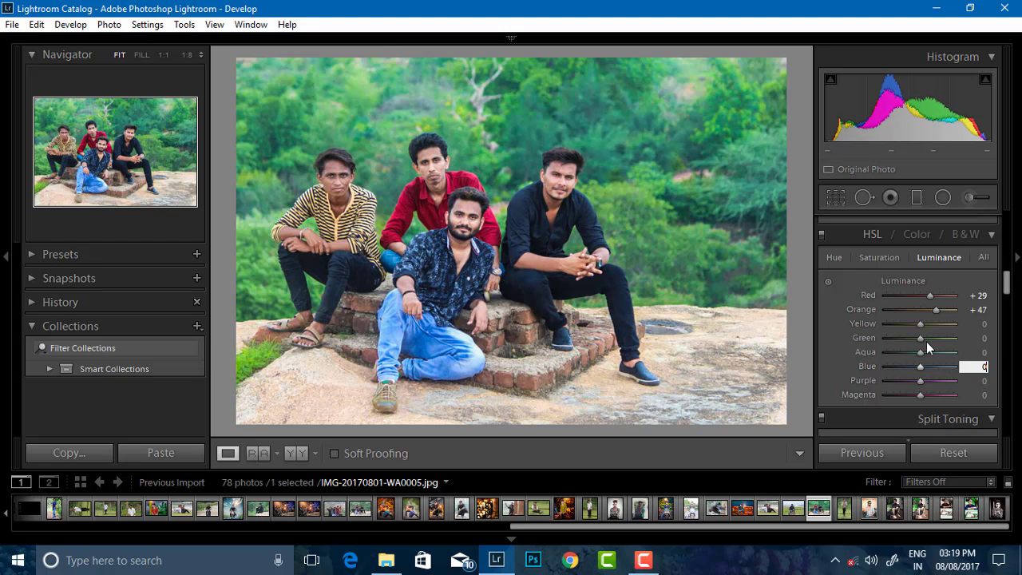
- Set HSL saturation to Green +71 and Blue -100, turning the jeans grey
left_click(879, 257)
left_click_drag(921, 337, 945, 339)
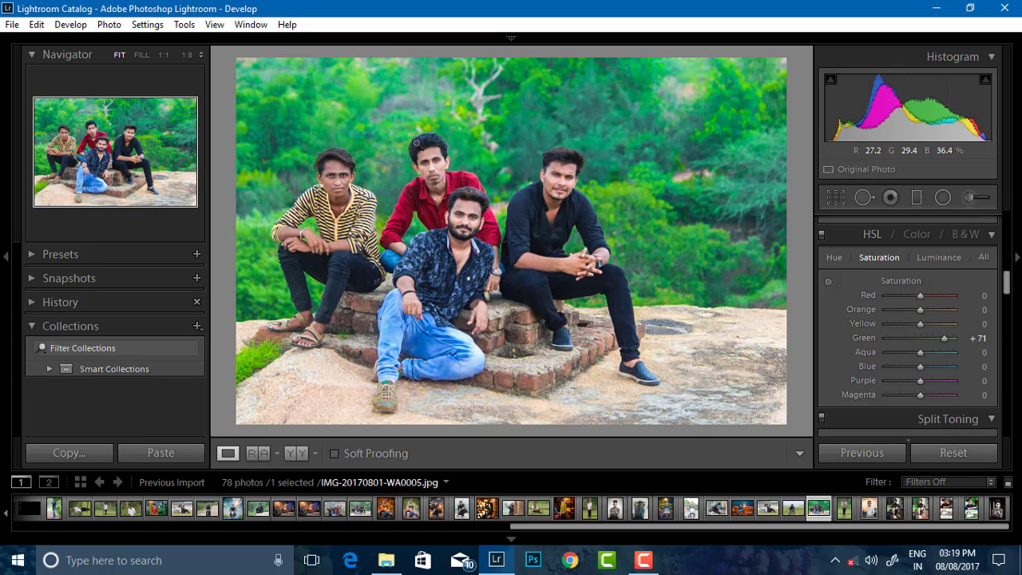
scroll(1006, 284, "down", 1)
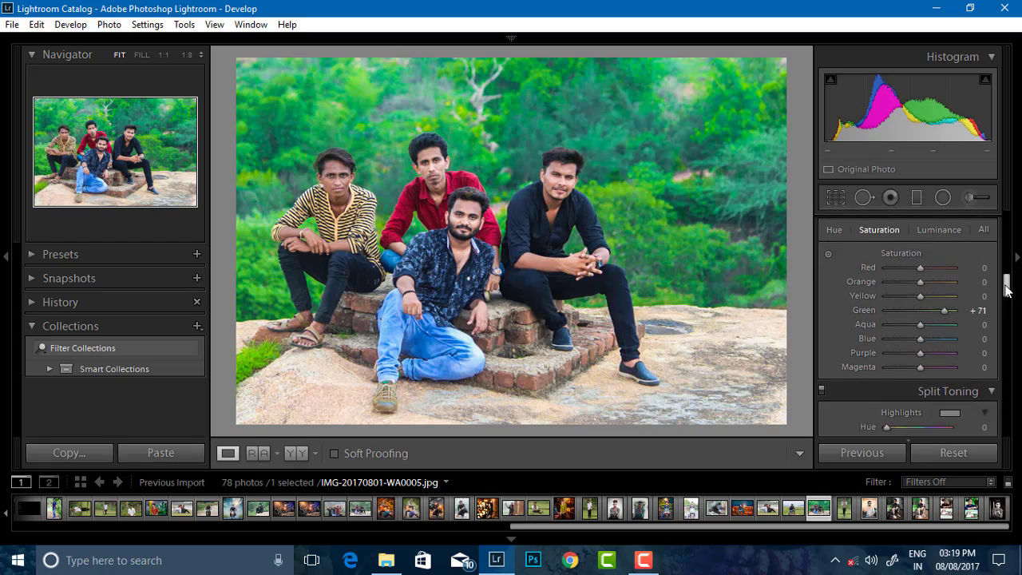
left_click_drag(920, 330, 877, 334)
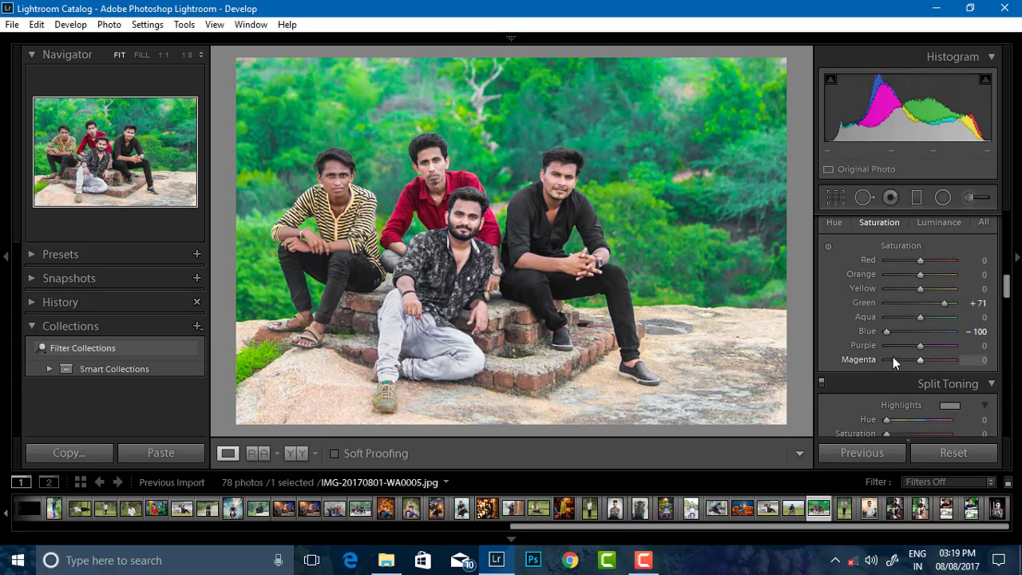
- Reset Blue luminance to 0
left_click(959, 225)
mouse_move(918, 332)
left_mouse_down()
mouse_move(894, 335)
mouse_move(929, 332)
left_mouse_up()
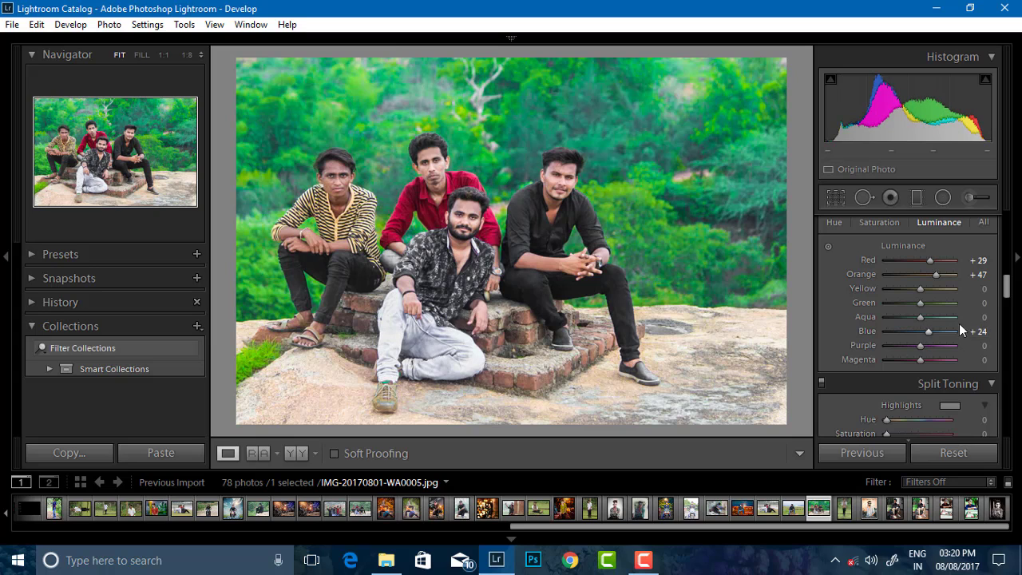
left_click(959, 330)
type("0")
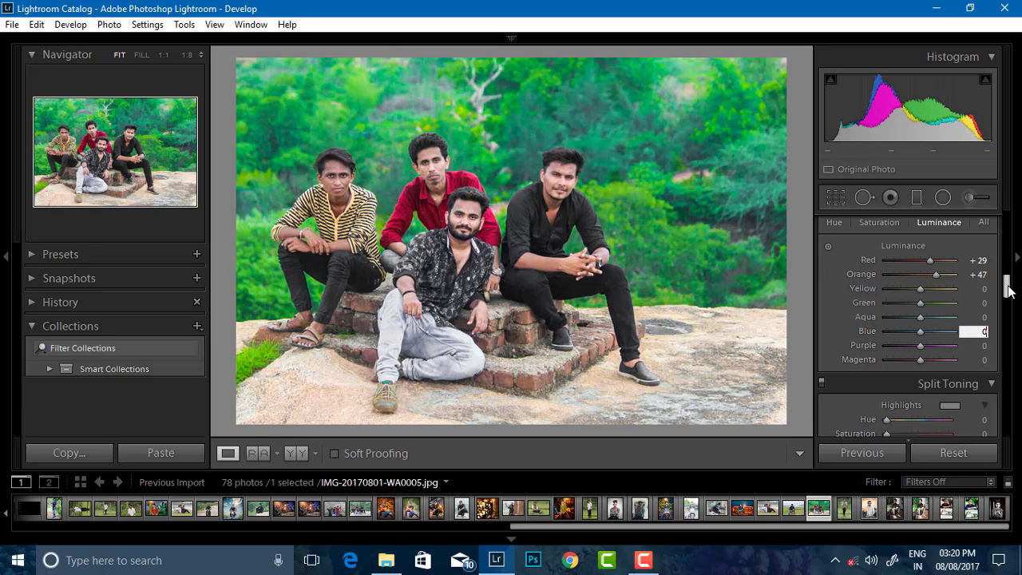
left_click_drag(1007, 286, 1006, 332)
- Add sharpening (Amount 20) and luminance noise reduction of 6
left_click_drag(886, 278, 895, 278)
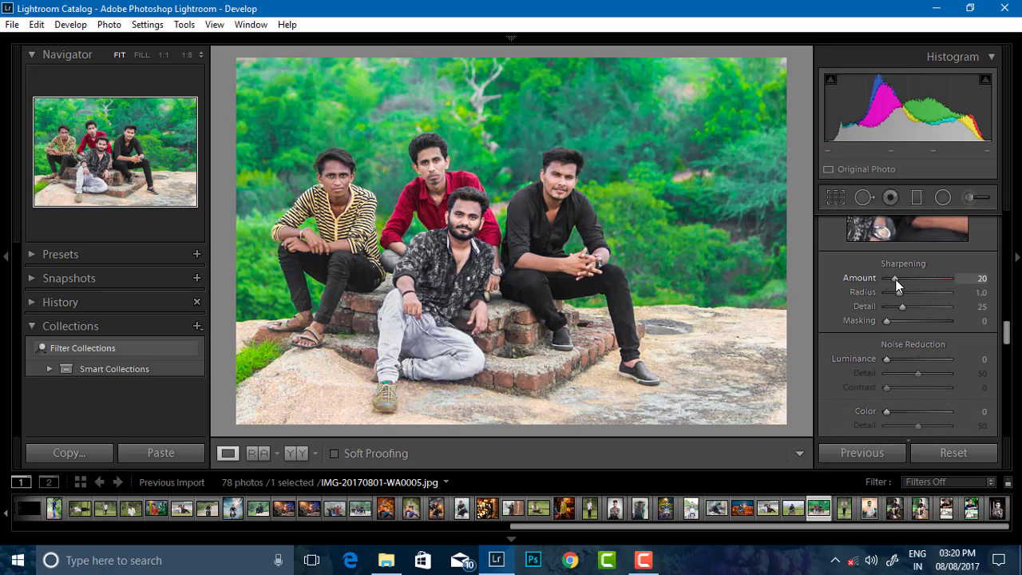
scroll(921, 307, "up", 5)
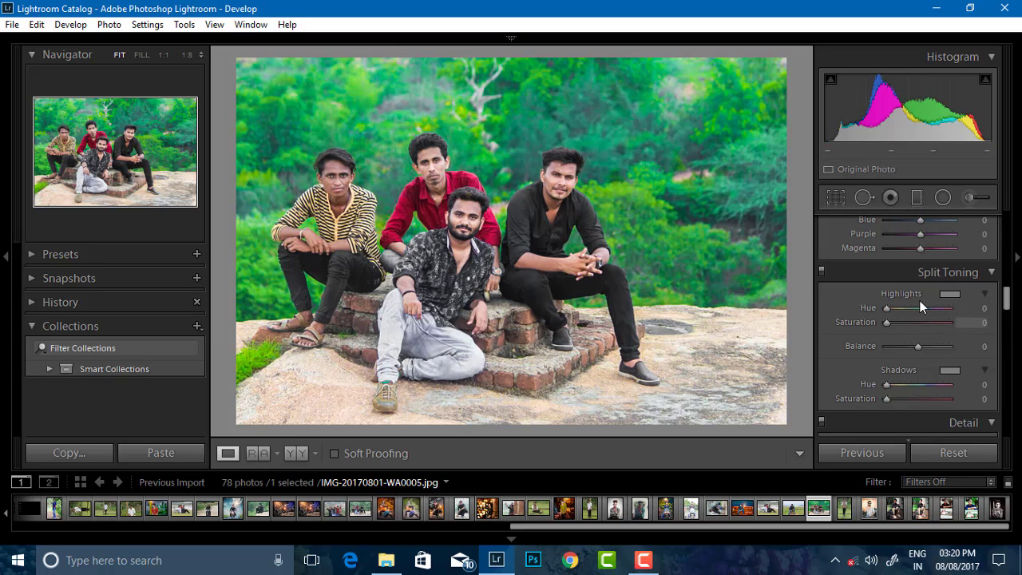
scroll(927, 365, "down", 3)
scroll(892, 353, "down", 2)
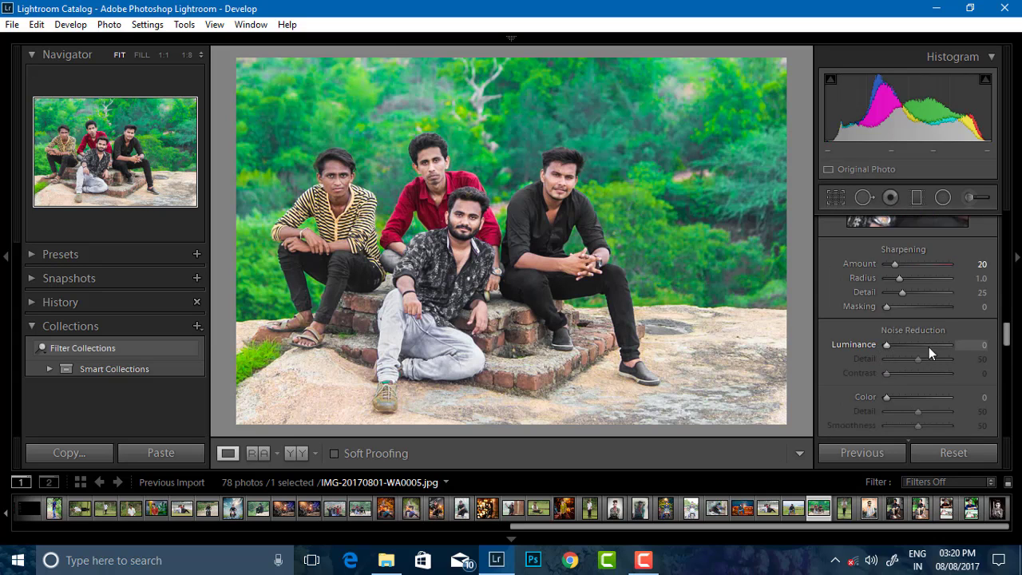
left_click_drag(887, 344, 891, 344)
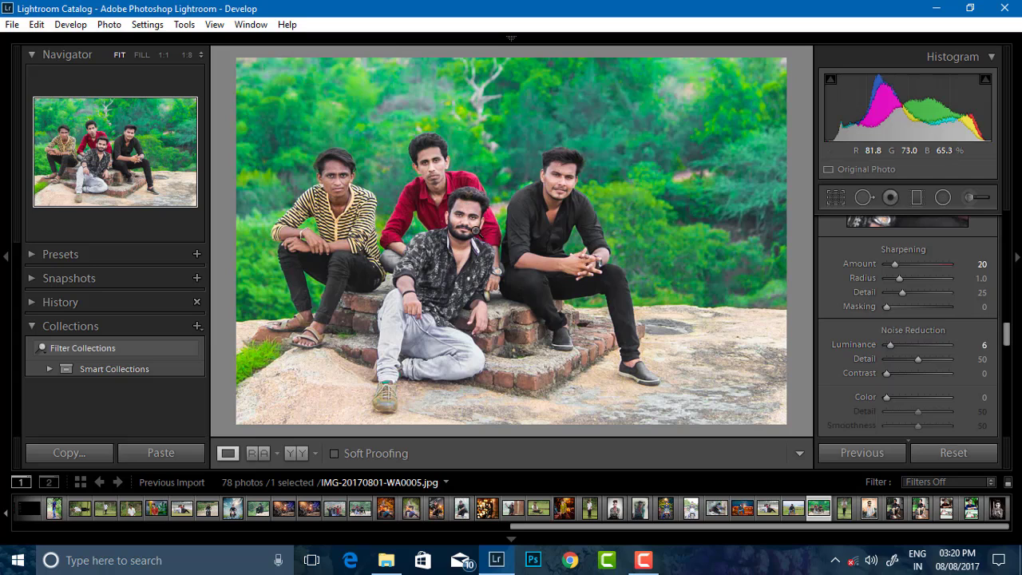
- Compare before and after side by side, then return to the single Loupe view
left_click(302, 457)
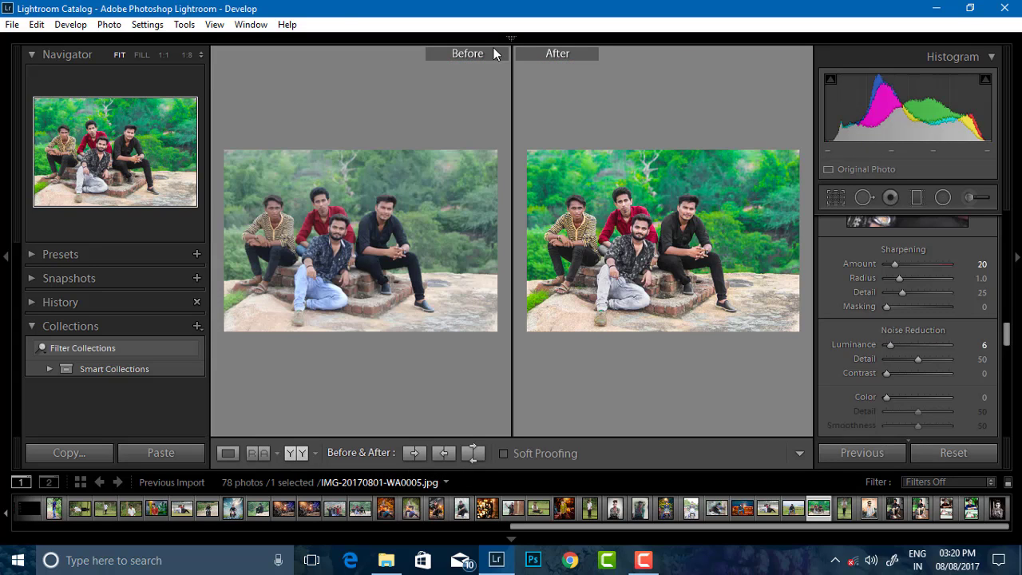
left_click(258, 454)
left_click(293, 452)
left_click(225, 452)
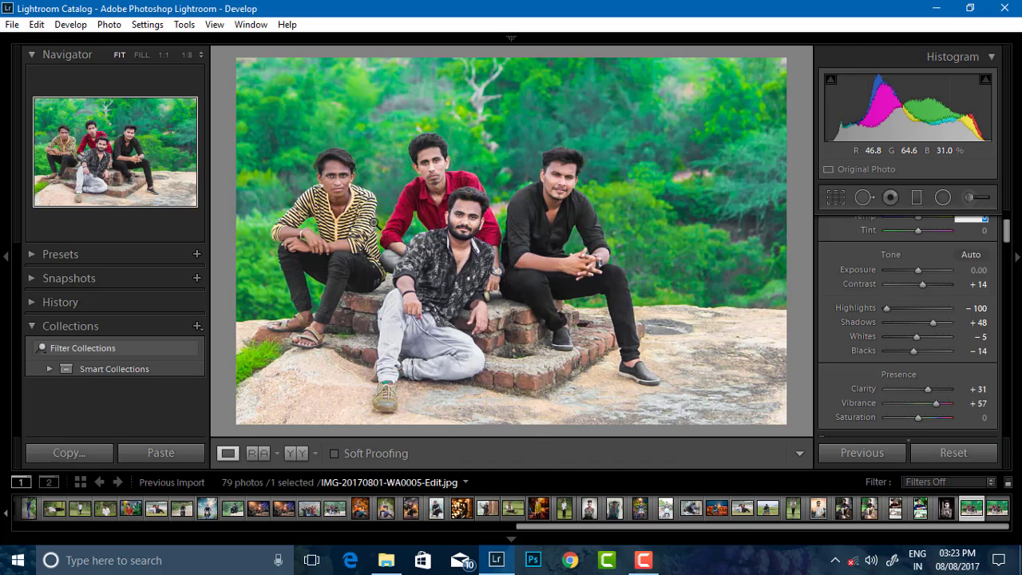
- Edit a copy with Lightroom adjustments in Photoshop CC 2017, opening it despite the version warning
right_click(373, 221)
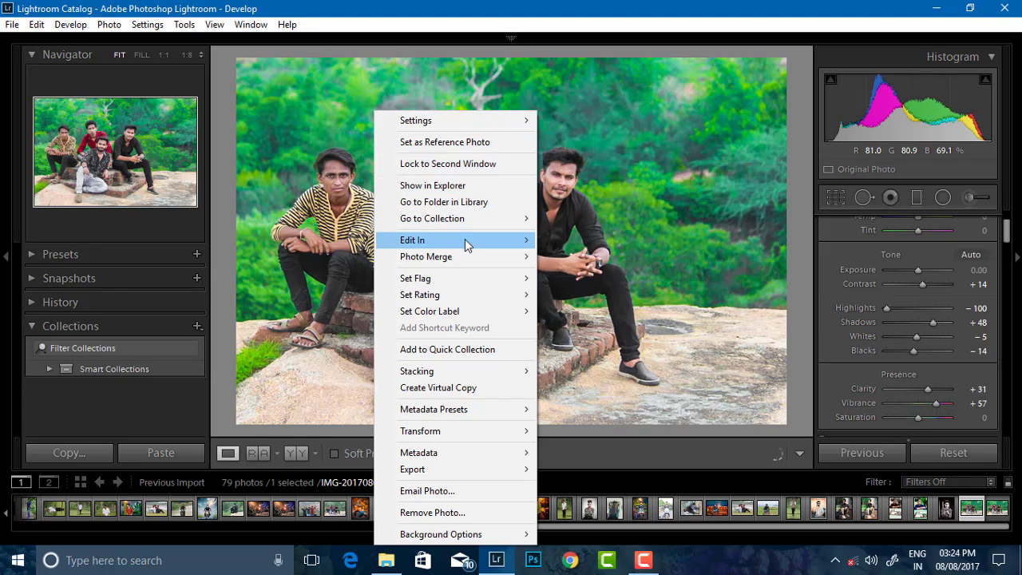
mouse_move(424, 240)
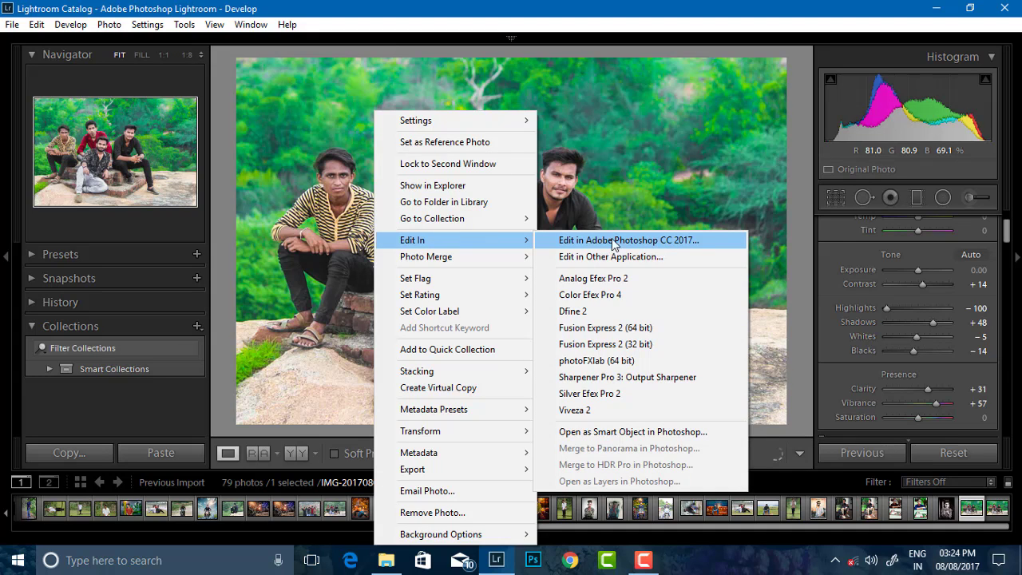
left_click(620, 242)
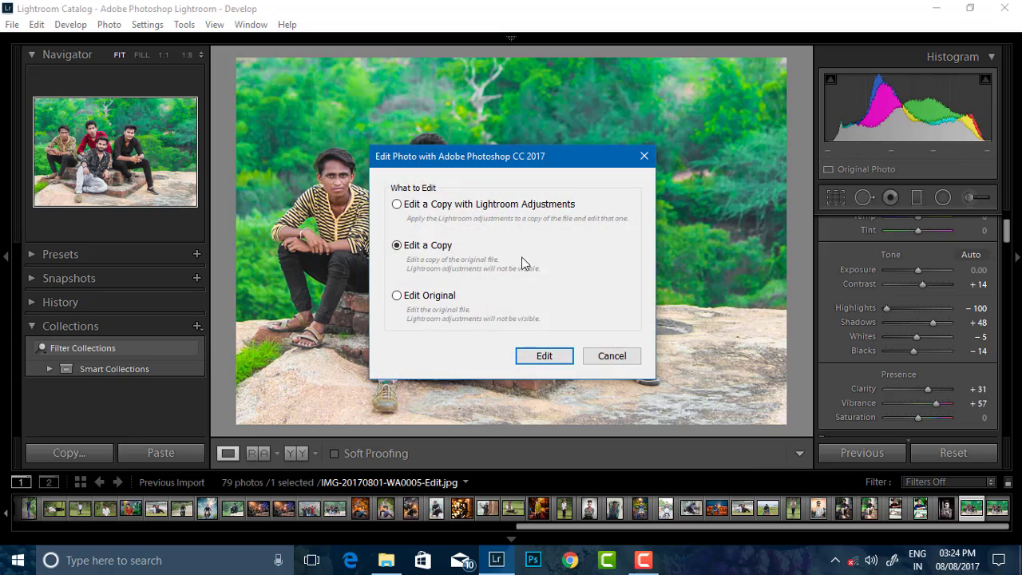
left_click(435, 209)
left_click(529, 351)
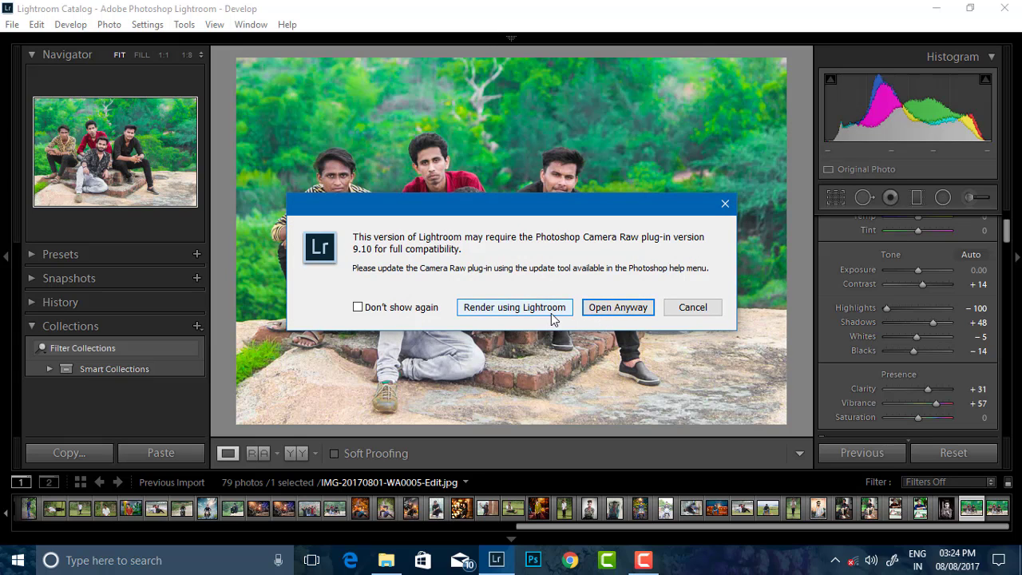
left_click(601, 308)
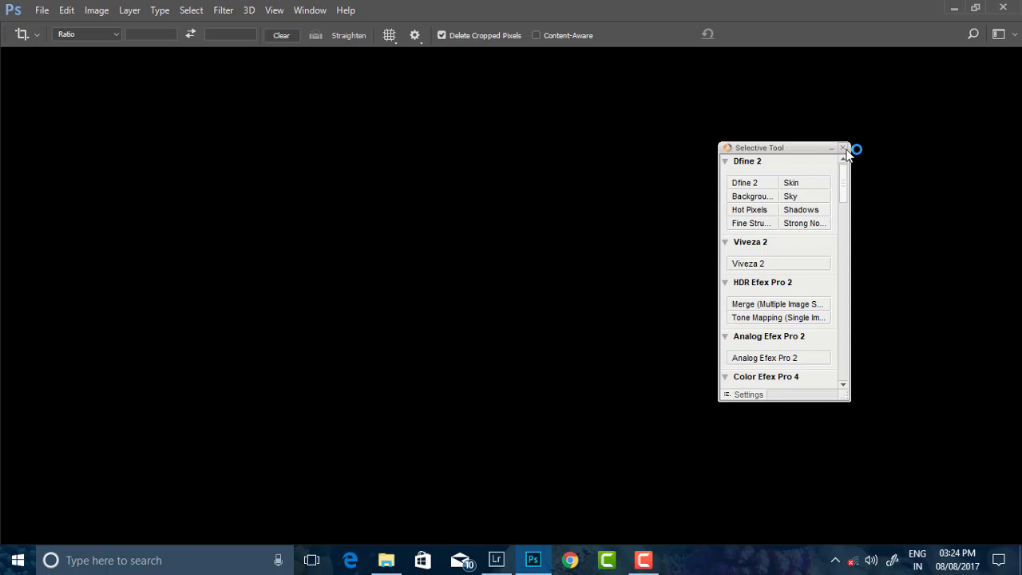
- Close the Nik Selective Tool panel and duplicate Background into a Background copy layer
left_click(843, 148)
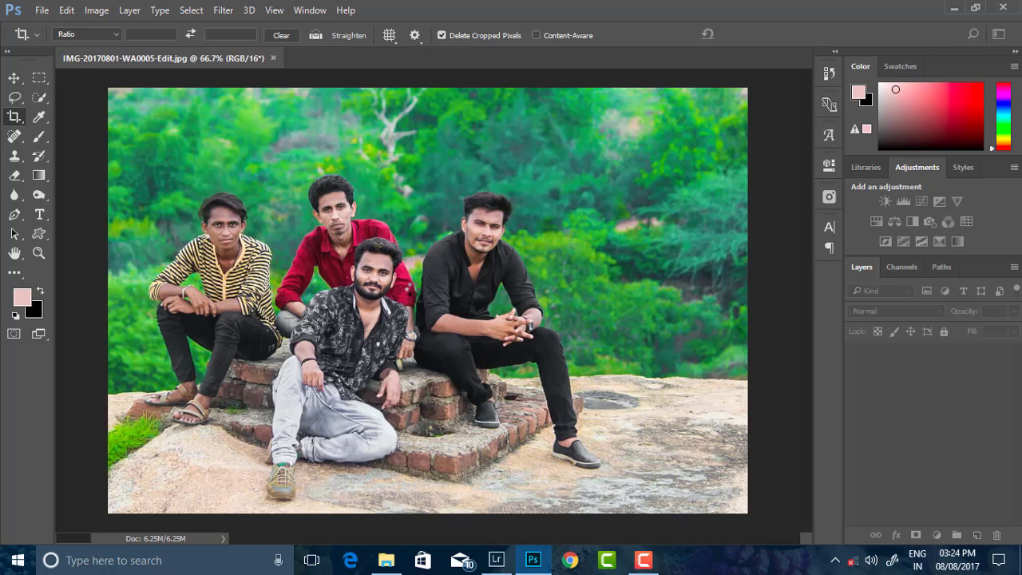
scroll(352, 254, "up", 2)
scroll(350, 254, "down", 1)
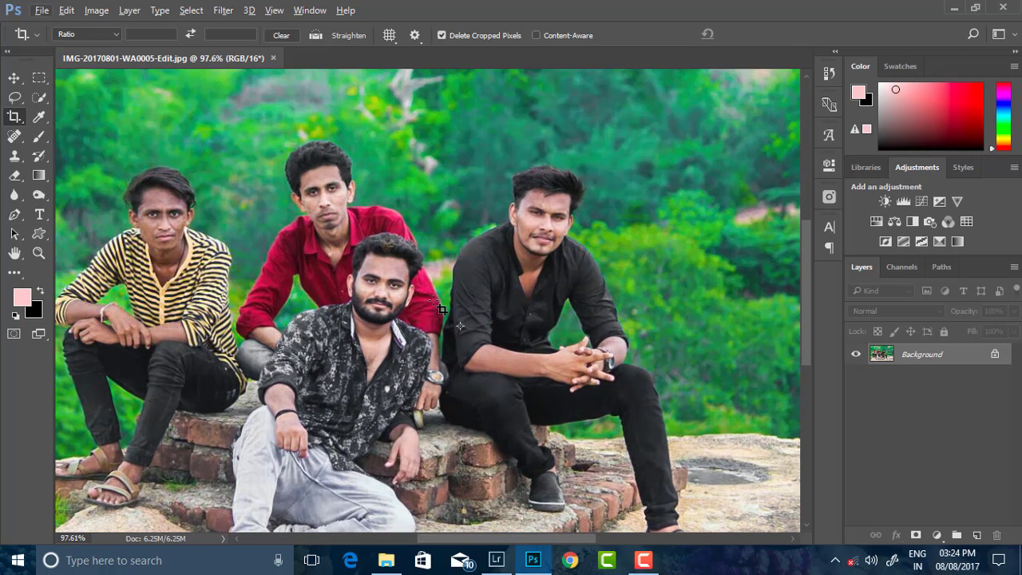
scroll(442, 309, "down", 1)
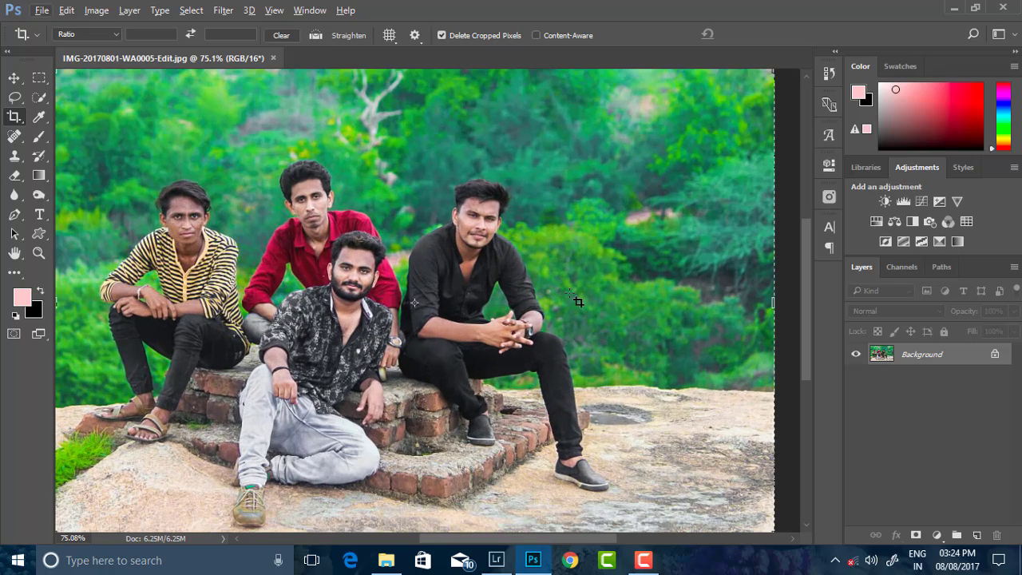
left_click_drag(959, 355, 977, 535)
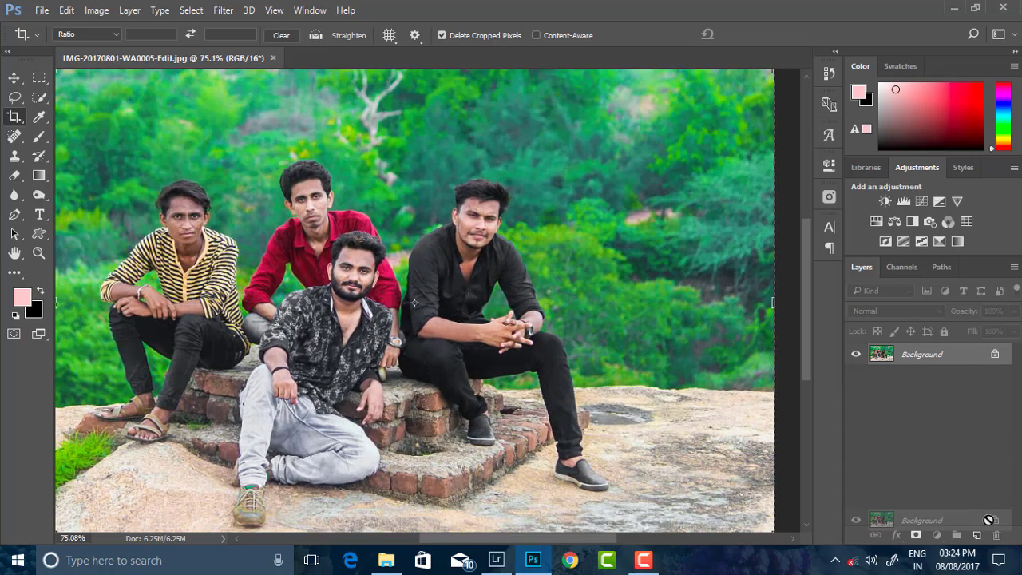
left_click(223, 10)
mouse_move(247, 323)
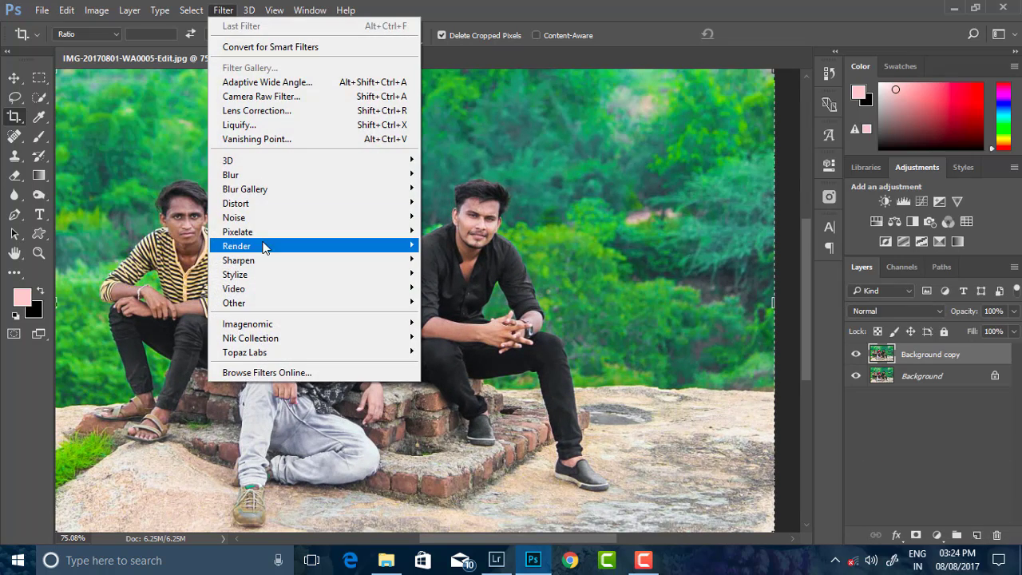
left_click(457, 339)
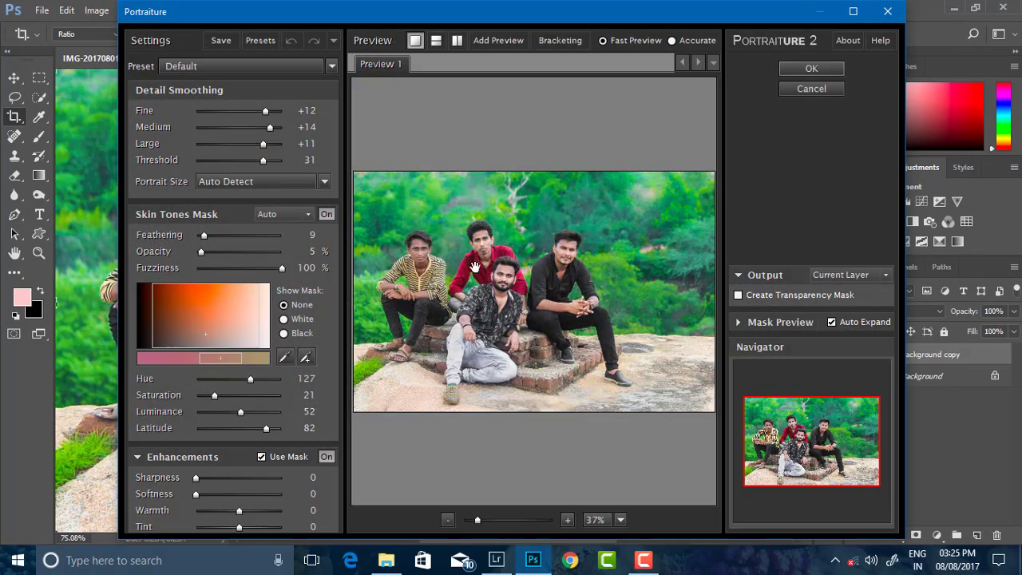
scroll(495, 280, "up", 1)
scroll(511, 292, "up", 1)
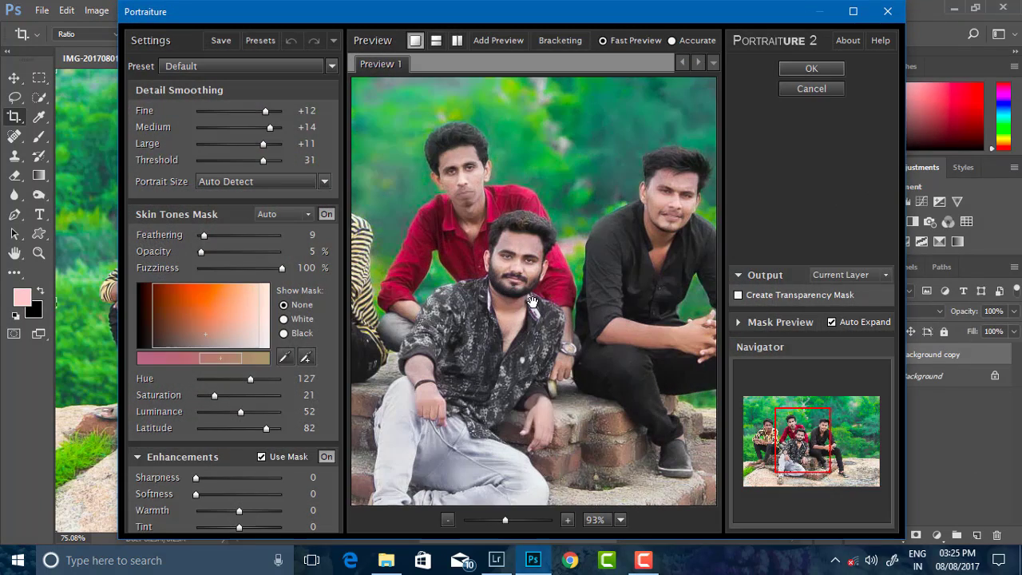
left_click(232, 70)
left_click(199, 127)
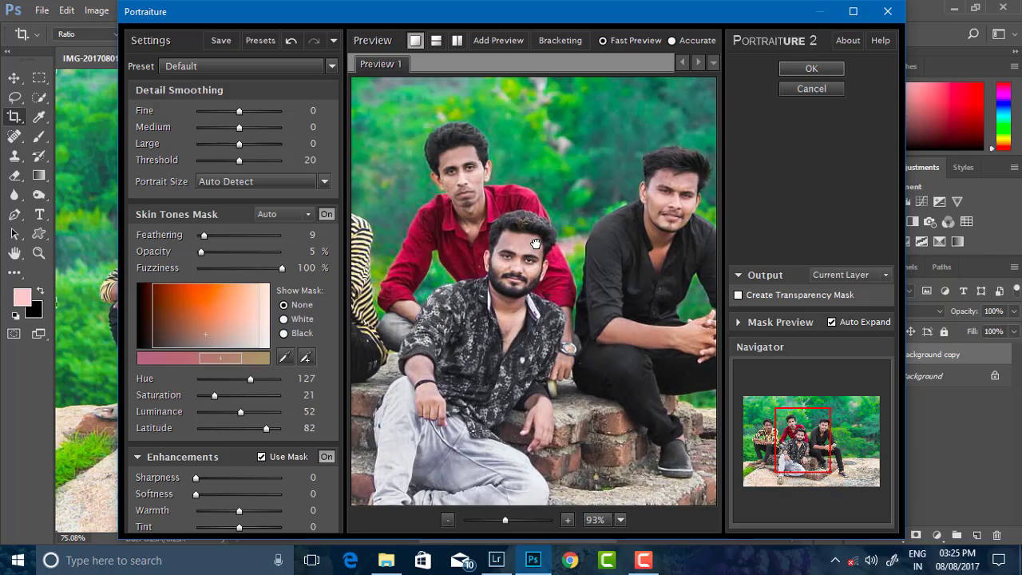
left_click(823, 89)
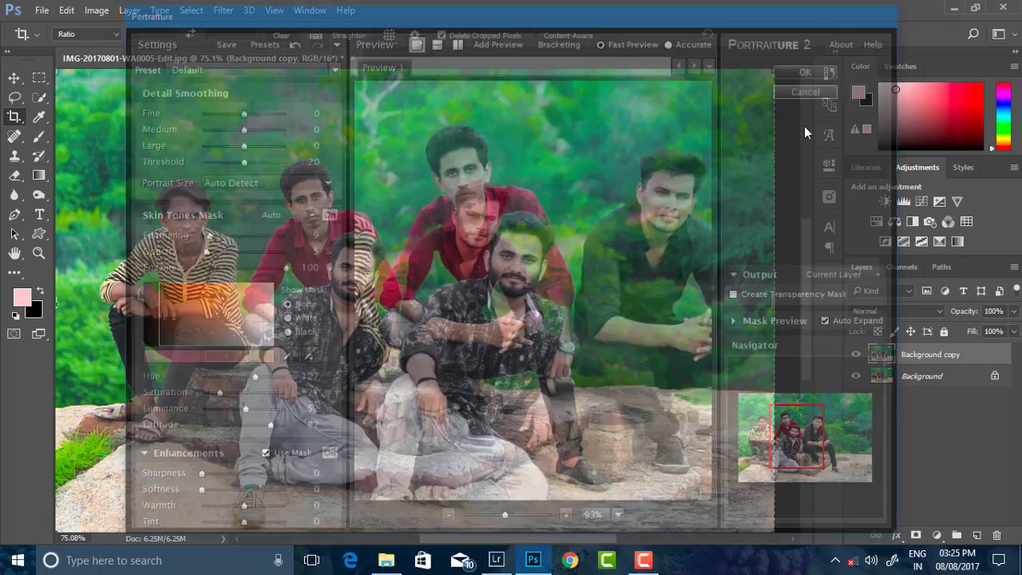
key("ctrl+0")
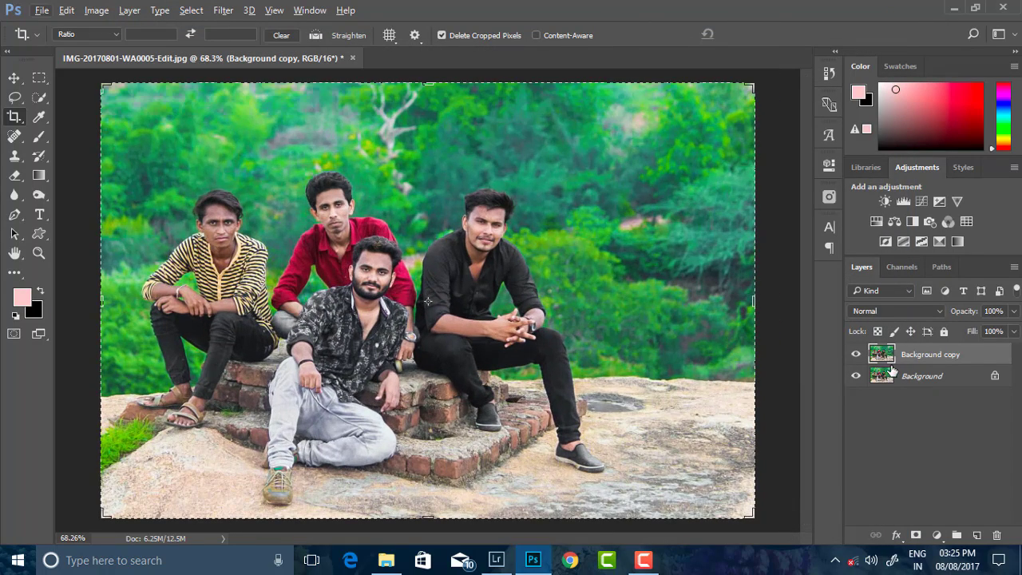
scroll(375, 247, "up", 3)
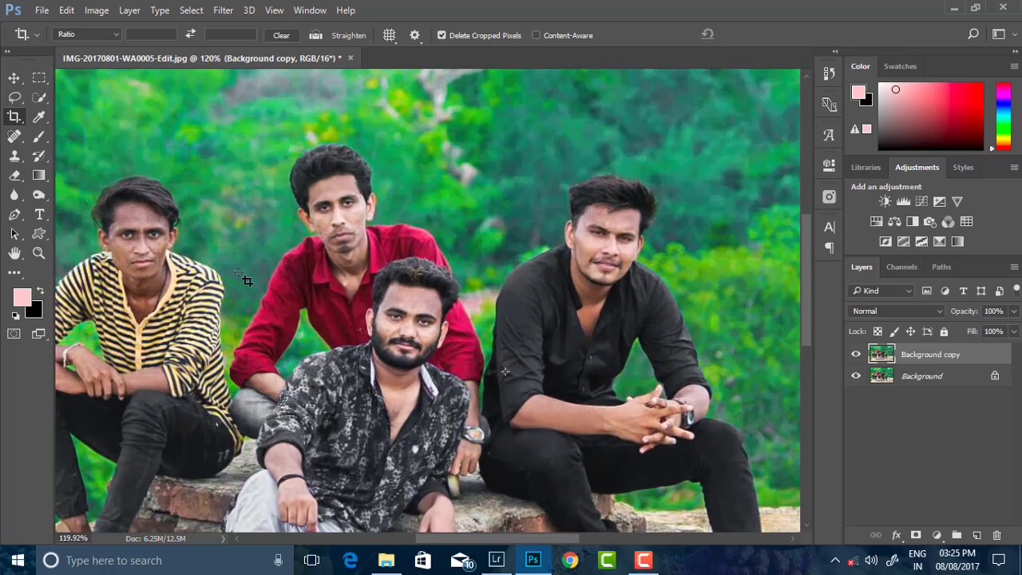
scroll(248, 282, "down", 2)
scroll(277, 274, "down", 2)
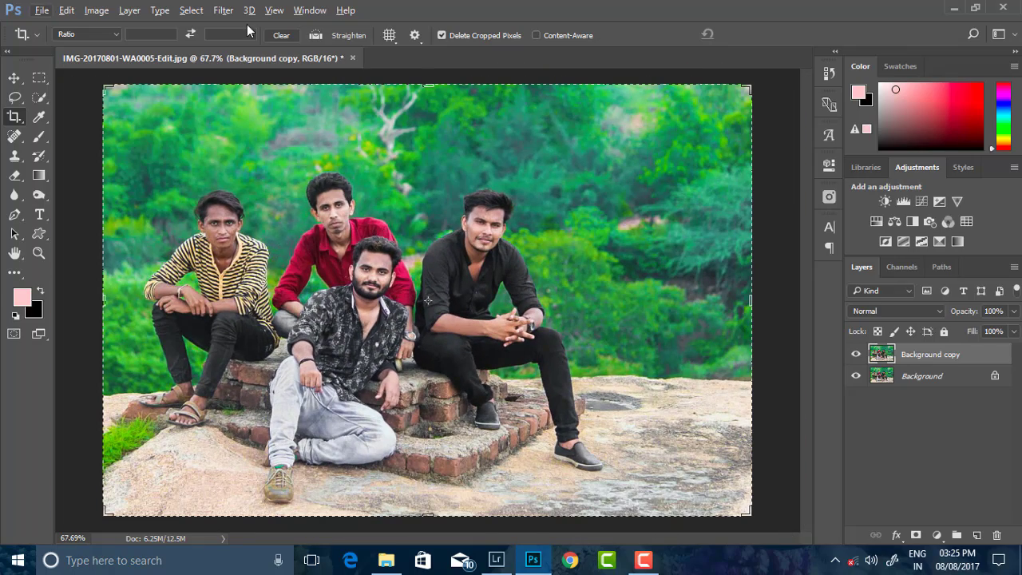
left_click(222, 9)
- In the Camera Raw Filter, set Clarity to +8 and the HSL Oranges hue to +11
left_click(263, 97)
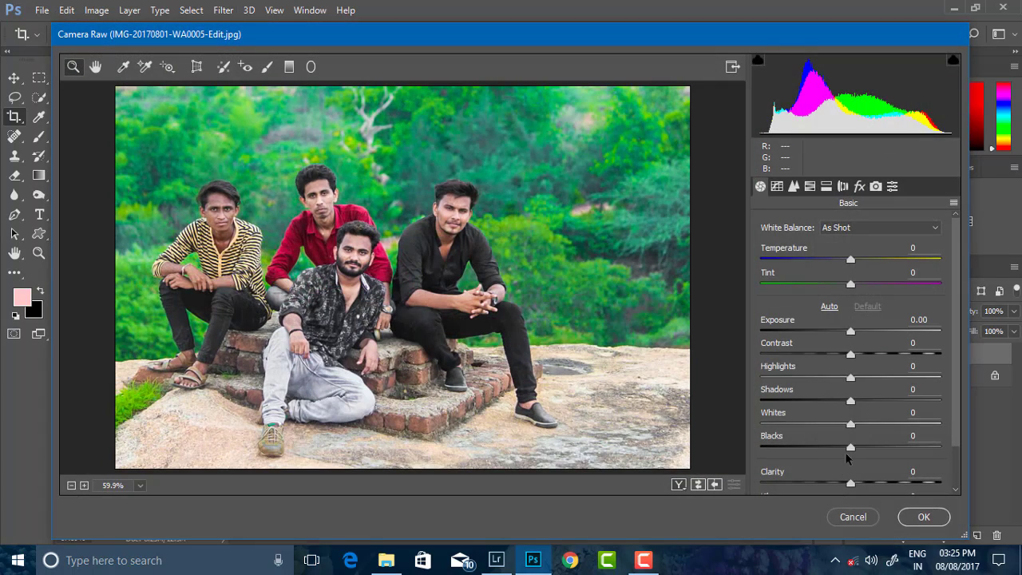
left_click_drag(851, 483, 860, 485)
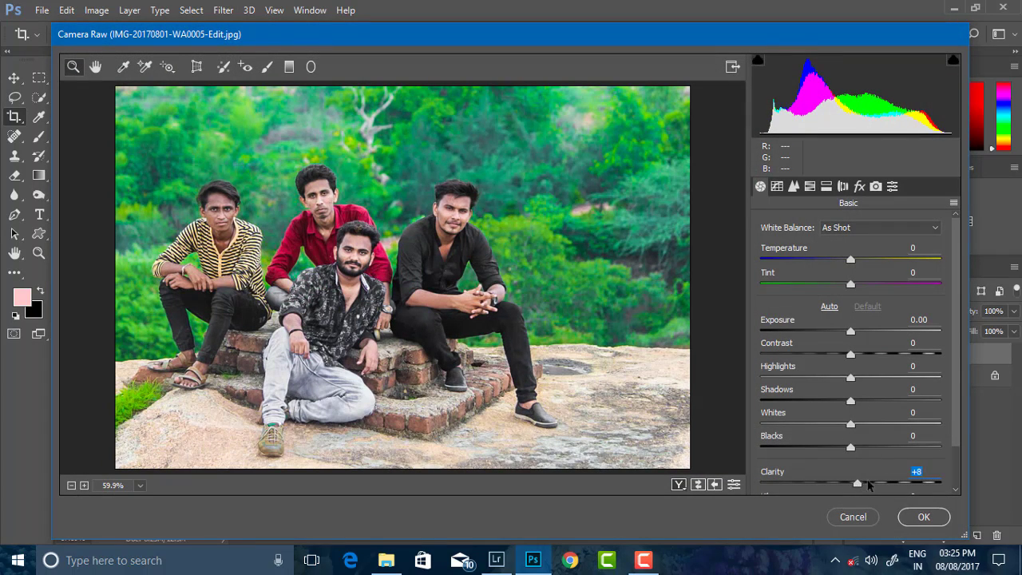
left_click(811, 187)
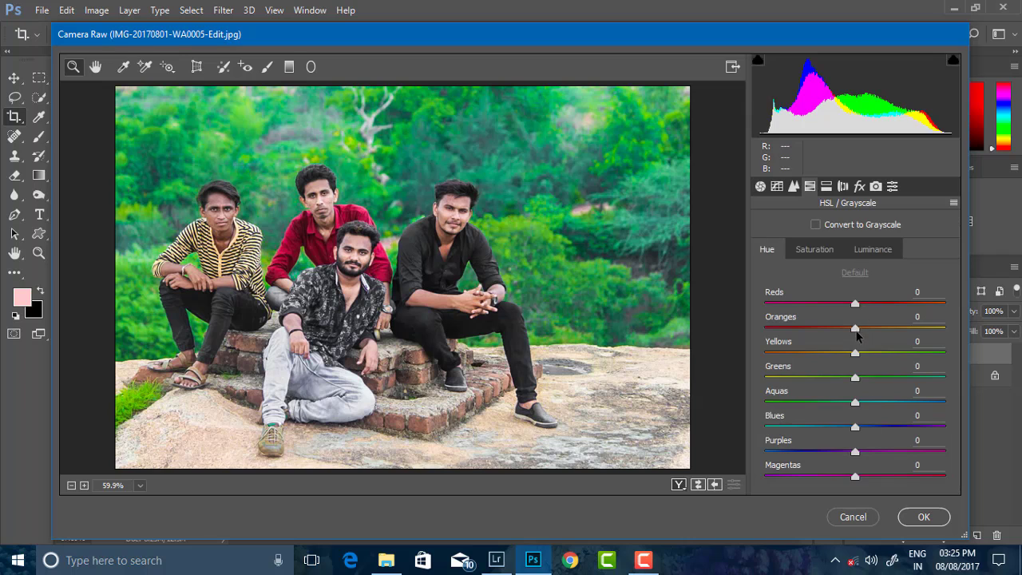
left_click_drag(858, 331, 863, 333)
left_click(776, 187)
left_click(761, 186)
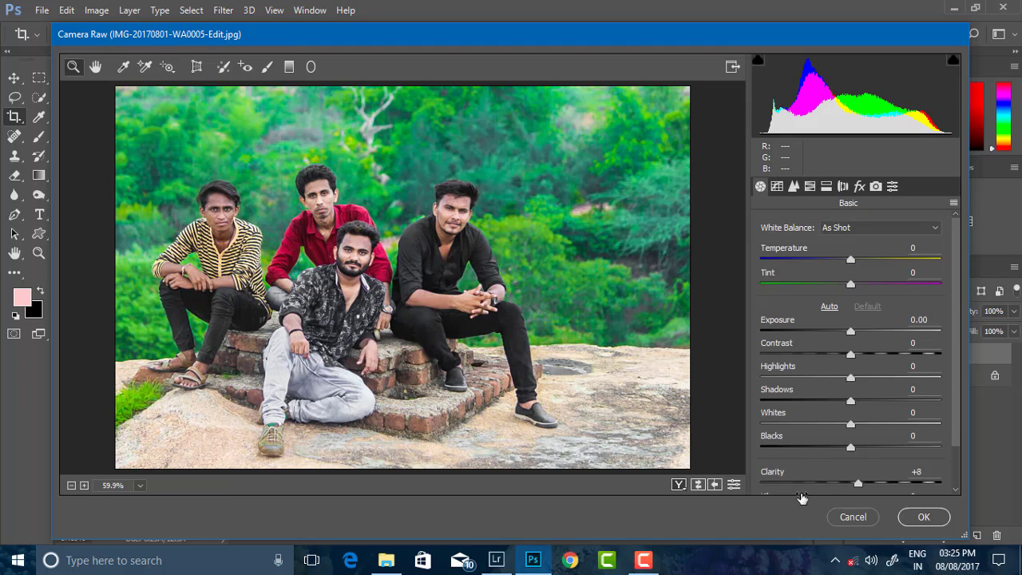
left_click(289, 66)
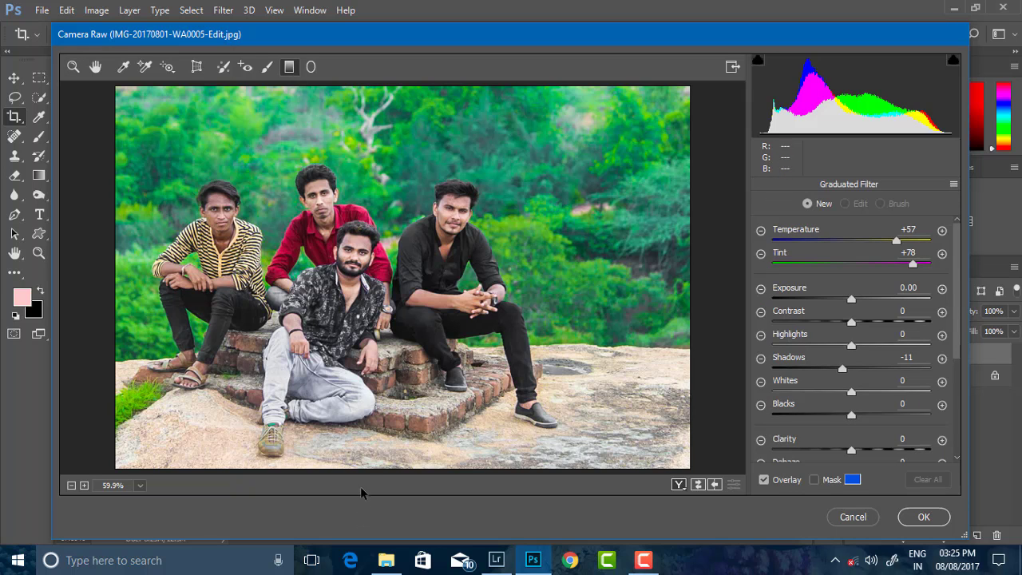
- Drag a graduated filter up over the foreground, zeroing its Temperature, Tint and Shadows
left_click_drag(354, 469, 354, 360)
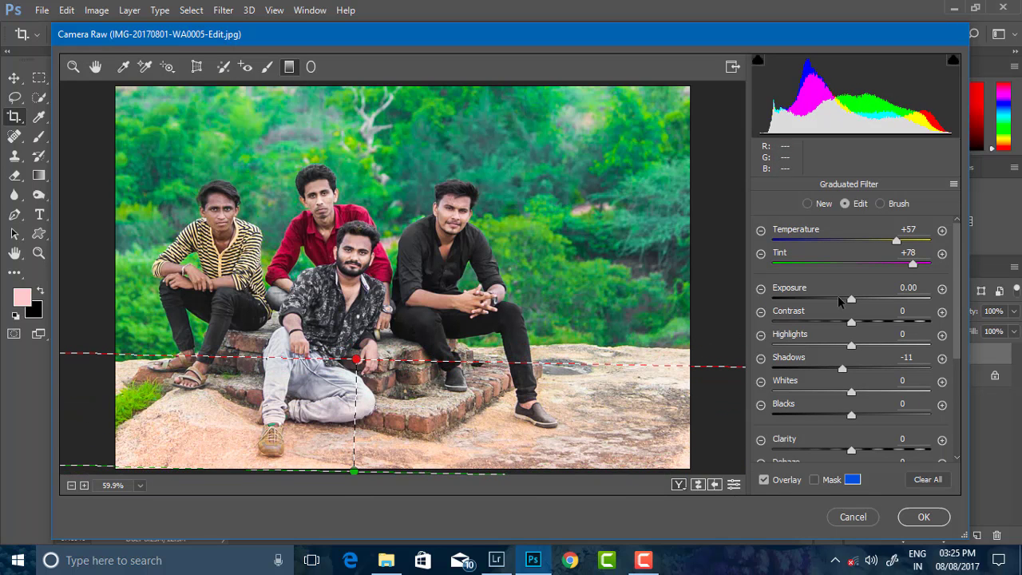
left_click_drag(852, 299, 831, 299)
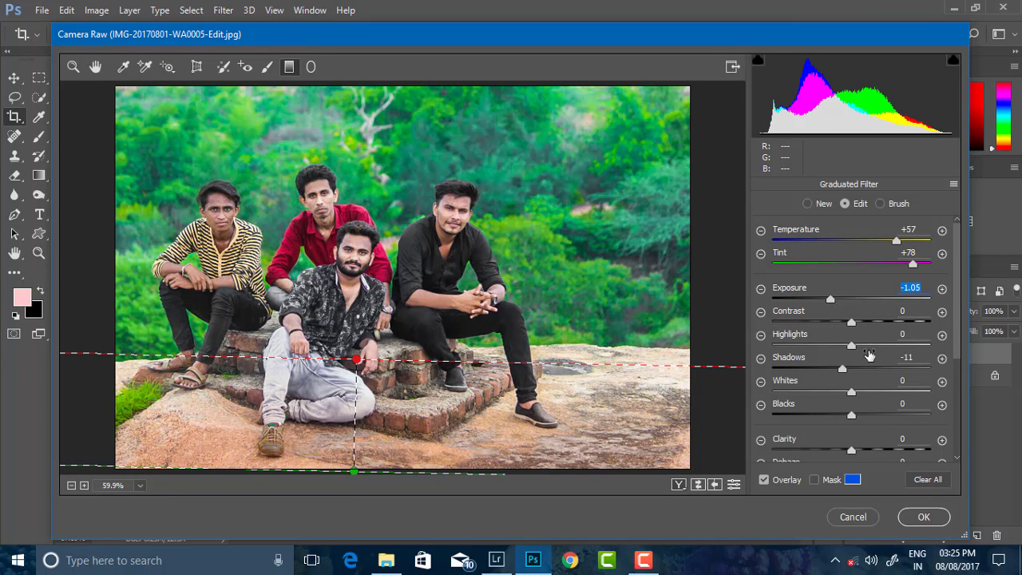
type("0")
key("Tab")
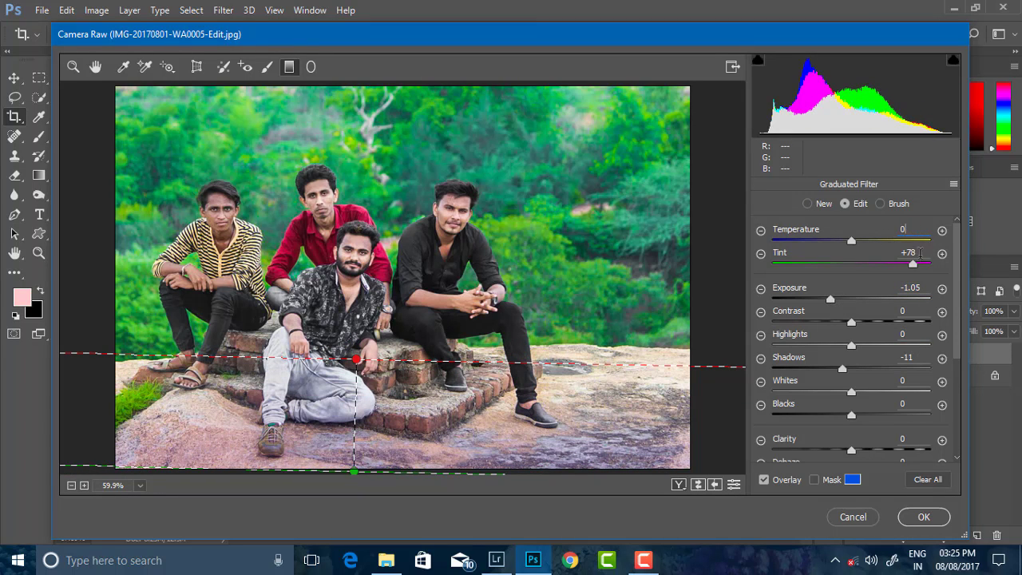
type("0")
key("Tab")
key("Tab")
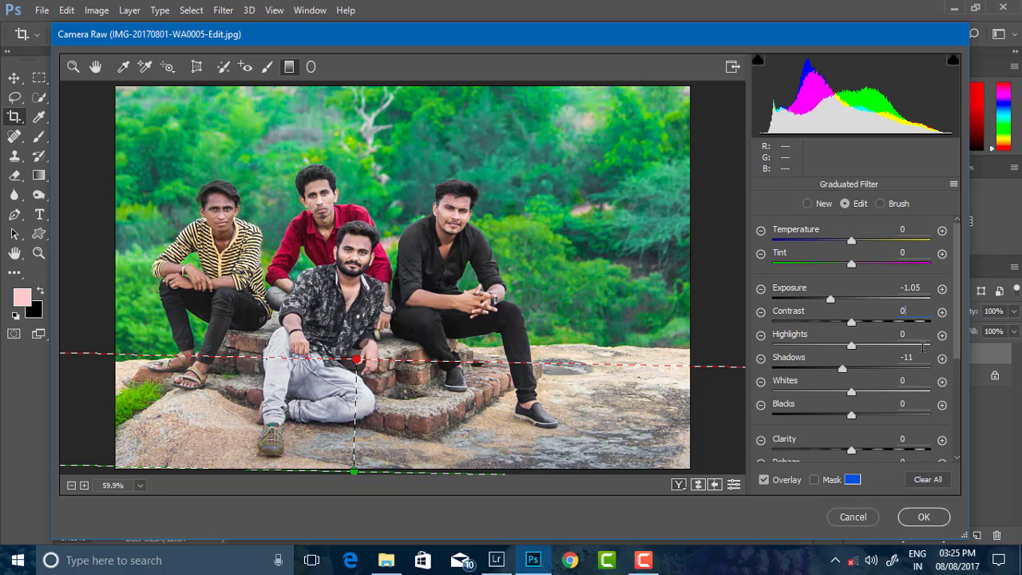
left_click(918, 357)
type("0")
scroll(866, 344, "down", 3)
scroll(867, 344, "up", 3)
- Give the gradient Exposure -0.90, Highlights -67 and Clarity +9, then apply the filter
mouse_move(831, 300)
left_mouse_down()
mouse_move(818, 302)
mouse_move(833, 300)
left_mouse_up()
left_click_drag(852, 345, 770, 346)
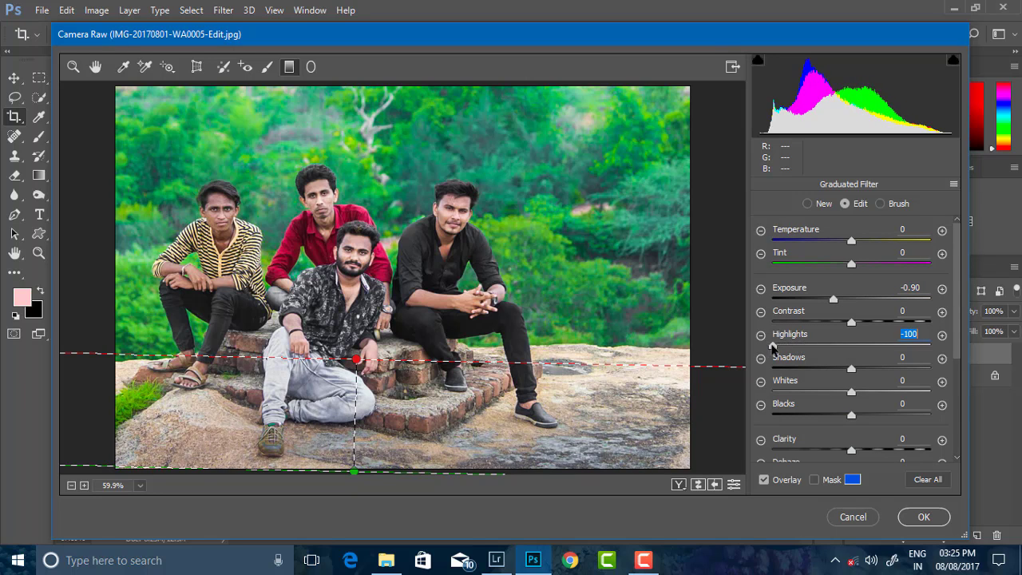
left_click_drag(774, 348, 801, 357)
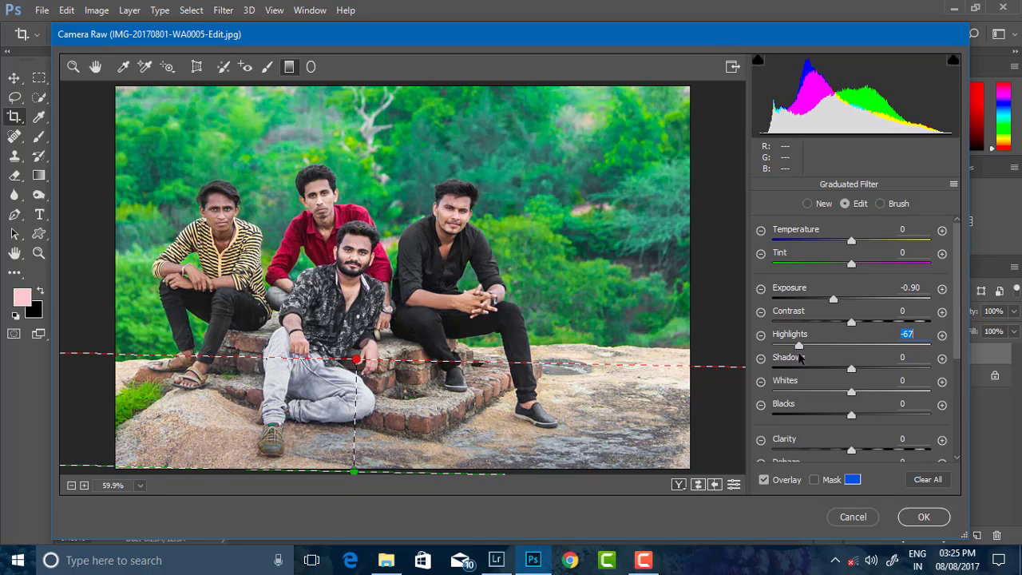
mouse_move(852, 450)
left_mouse_down()
mouse_move(870, 456)
mouse_move(860, 457)
left_mouse_up()
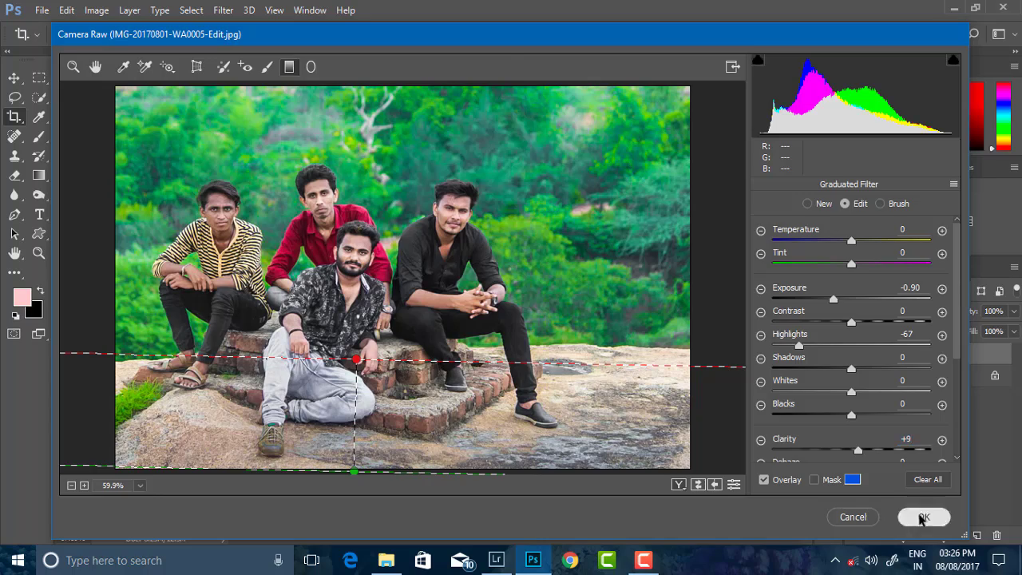
left_click(915, 516)
key("ctrl+minus")
key("ctrl+plus")
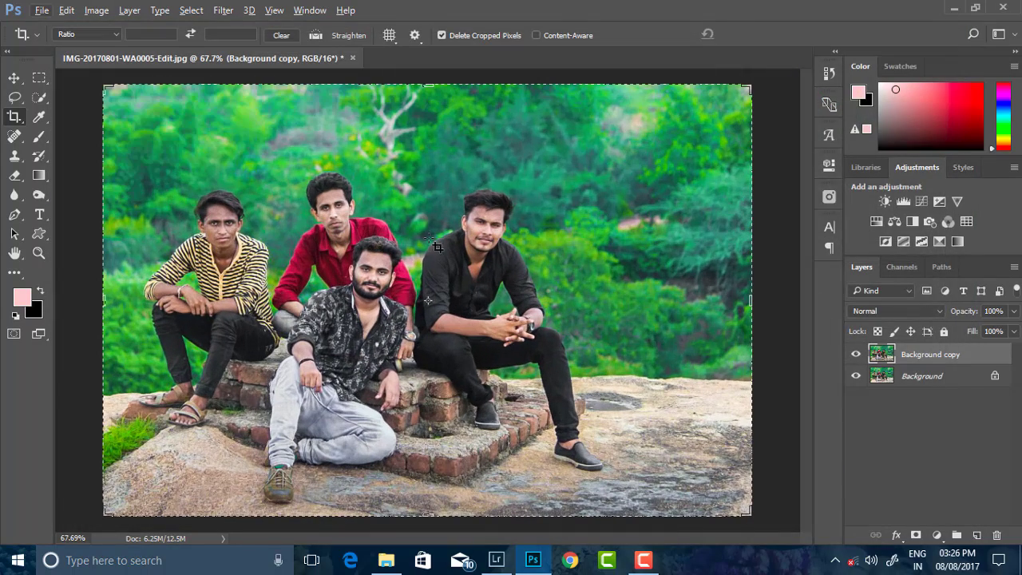
- Flatten the layers with Merge Visible into one layer, then go to the filter list
left_click(223, 9)
right_click(38, 97)
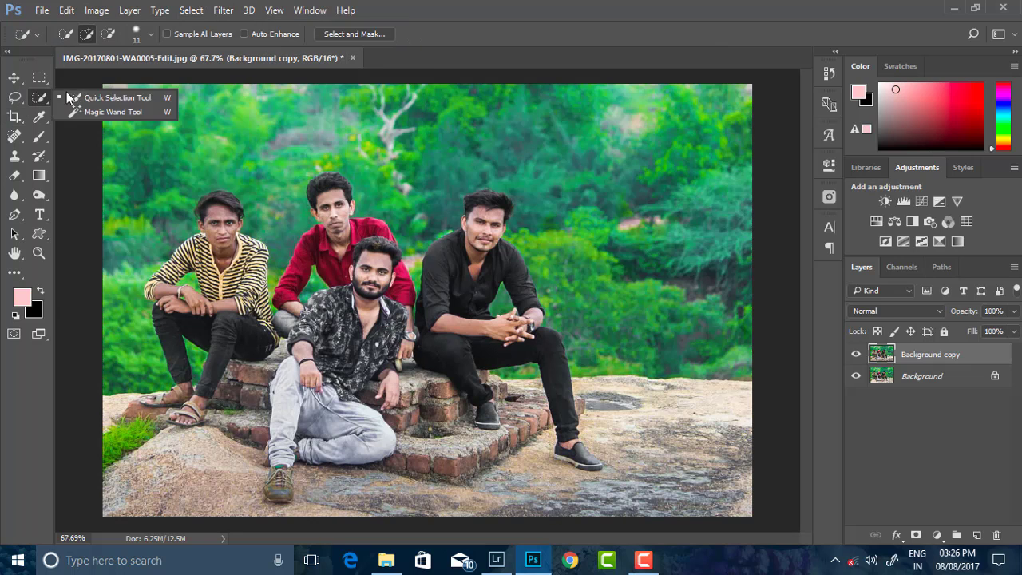
left_click(80, 98)
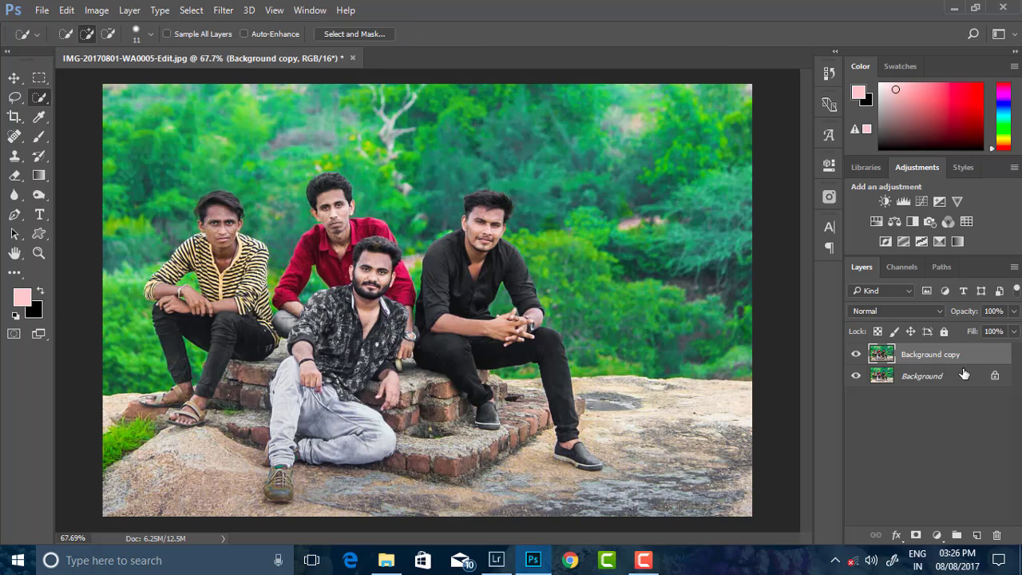
right_click(942, 363)
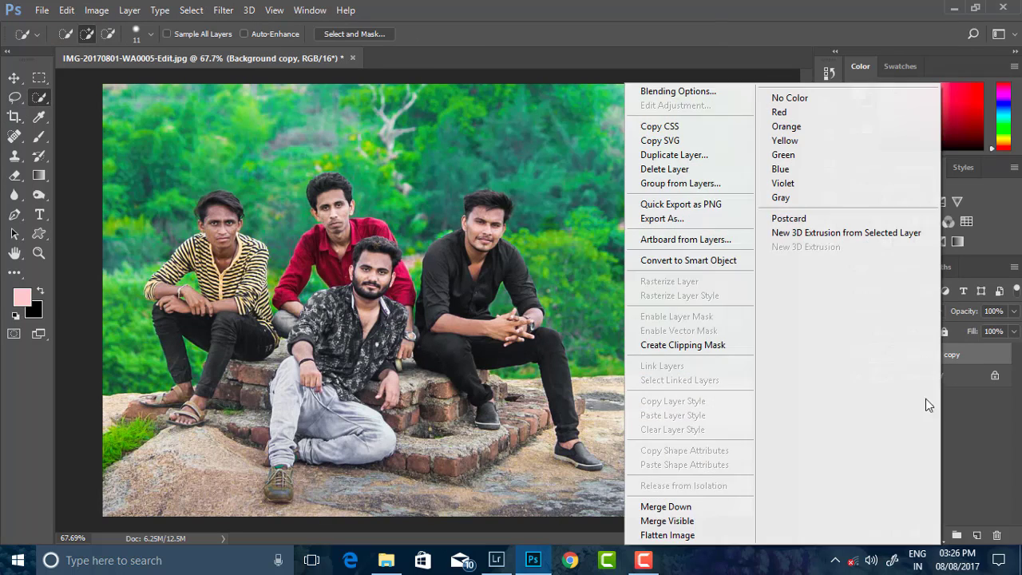
left_click(703, 520)
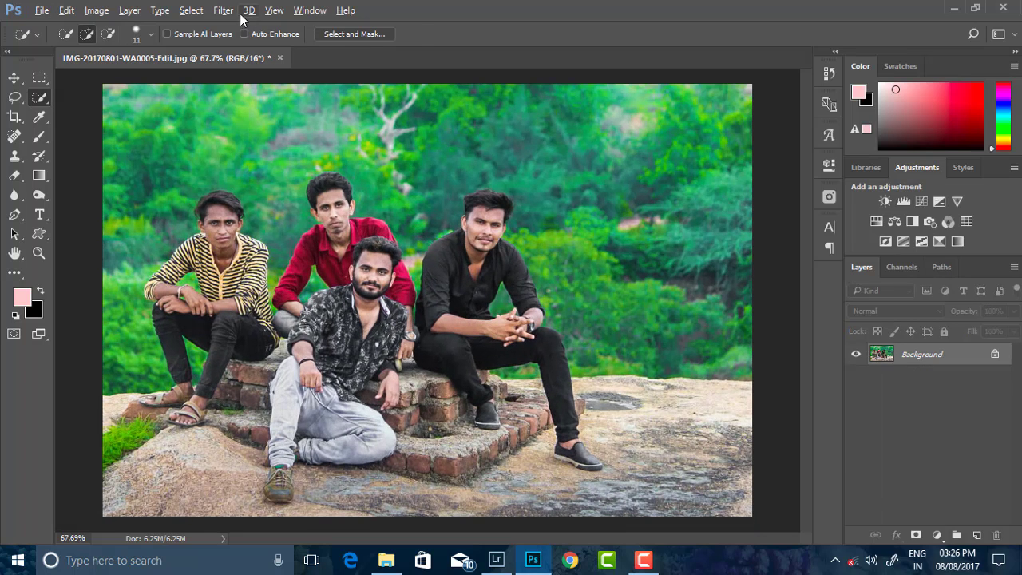
left_click(224, 11)
- Launch Color Efex Pro 4 and roughly adjust Contrast Color Range's Color, Color Contrast and Contrast
left_click(463, 353)
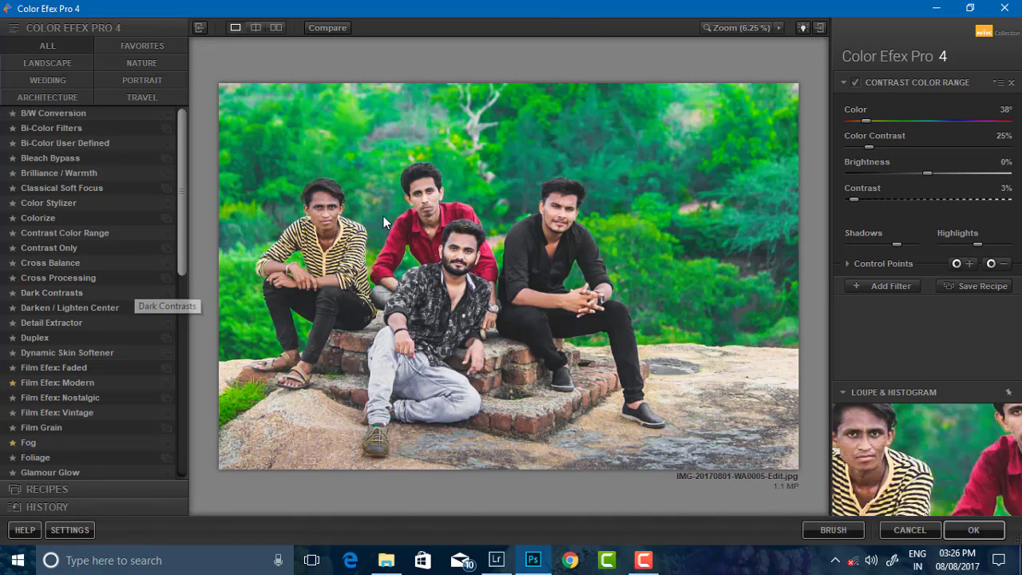
left_click(855, 83)
left_click(855, 82)
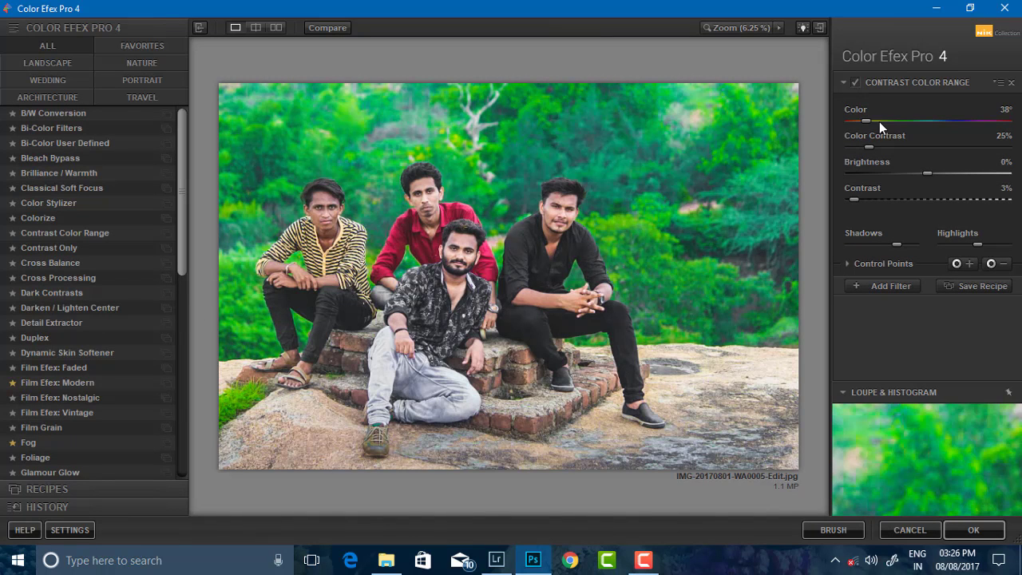
left_click_drag(879, 121, 910, 121)
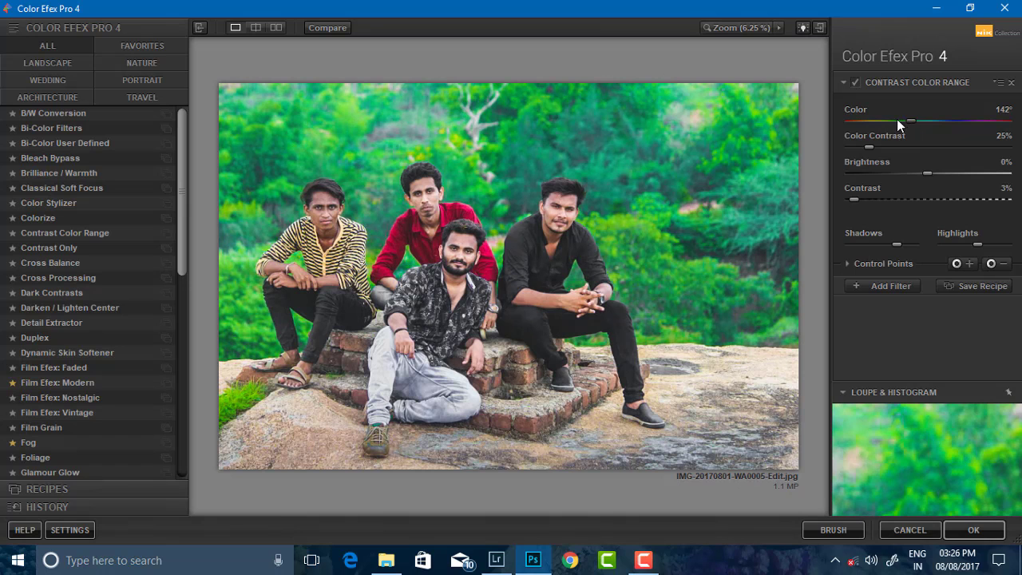
left_click_drag(869, 147, 888, 147)
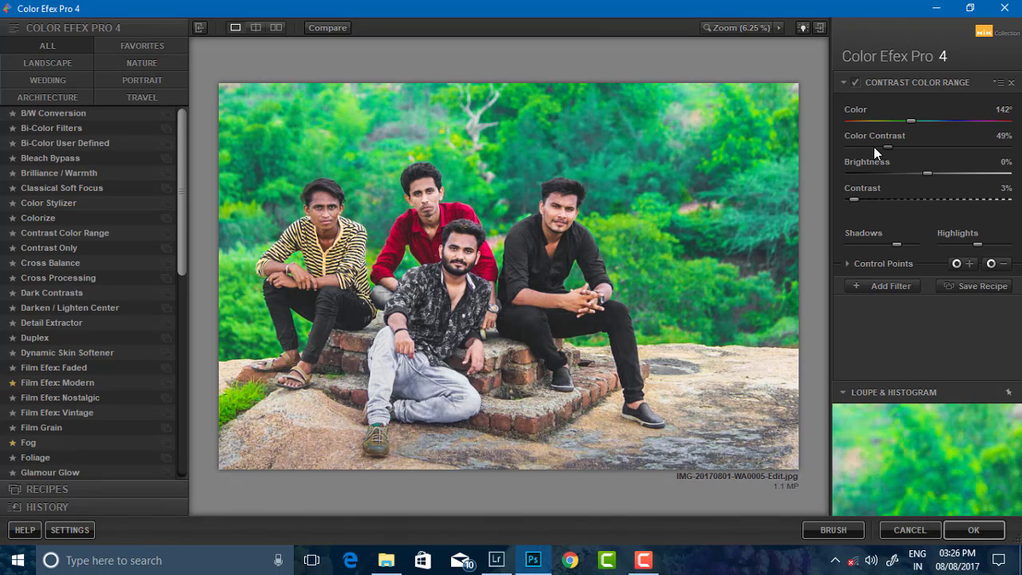
left_click(874, 147)
left_click(881, 200)
left_click_drag(884, 198, 877, 198)
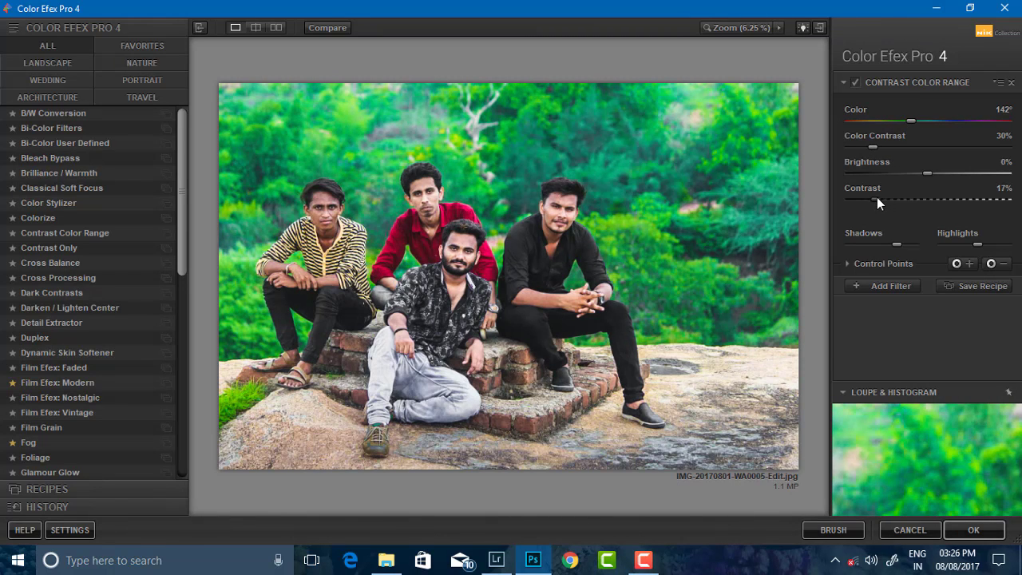
- Refine to Brightness -3%, Color Contrast 17%, Contrast 19% and Color about 69°
left_click_drag(928, 172, 925, 172)
mouse_move(874, 146)
left_mouse_down()
mouse_move(883, 148)
mouse_move(863, 147)
left_mouse_up()
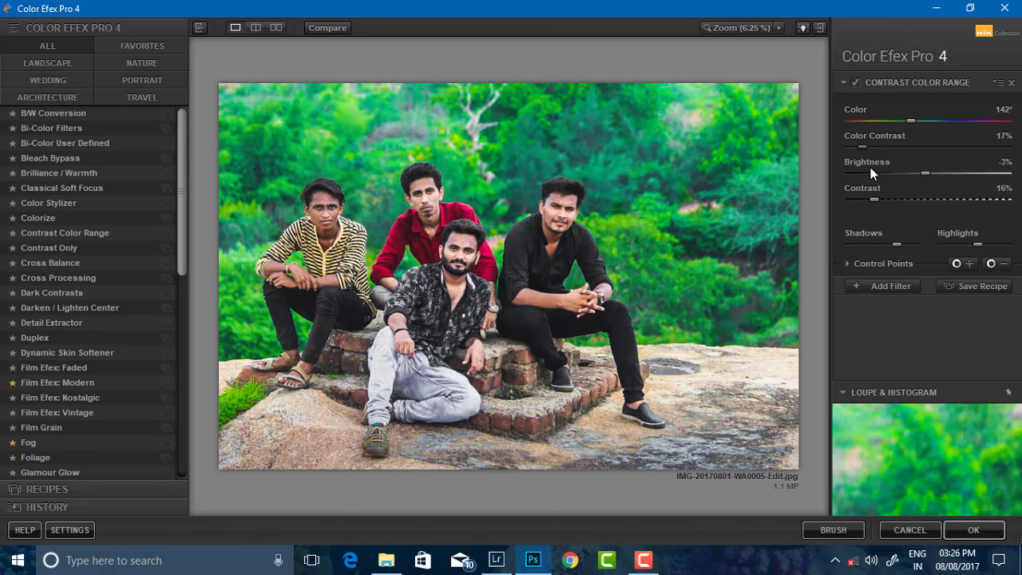
left_click_drag(877, 197, 880, 197)
left_click_drag(904, 123, 882, 121)
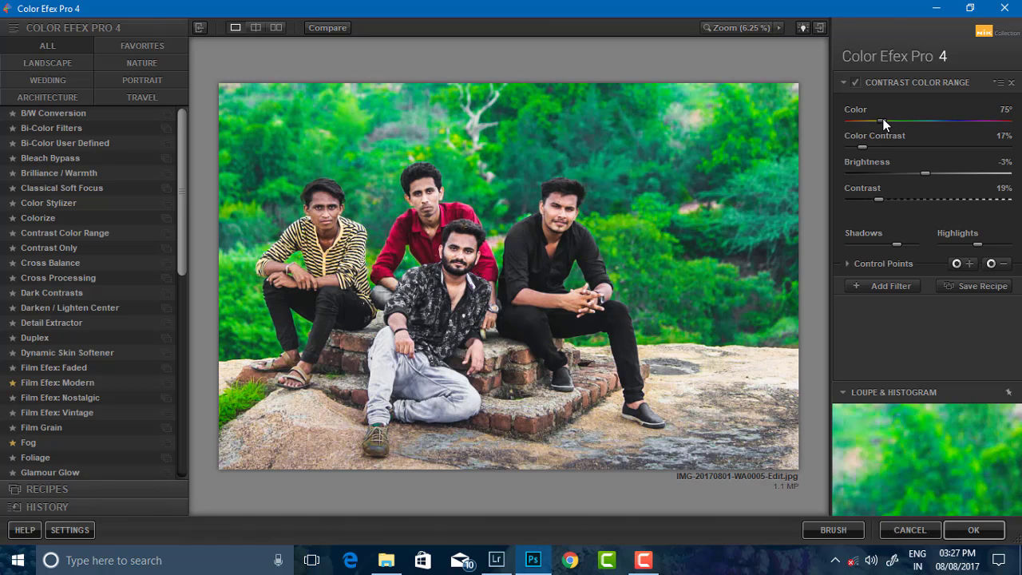
left_click(856, 82)
left_click(856, 82)
left_click_drag(878, 119, 879, 120)
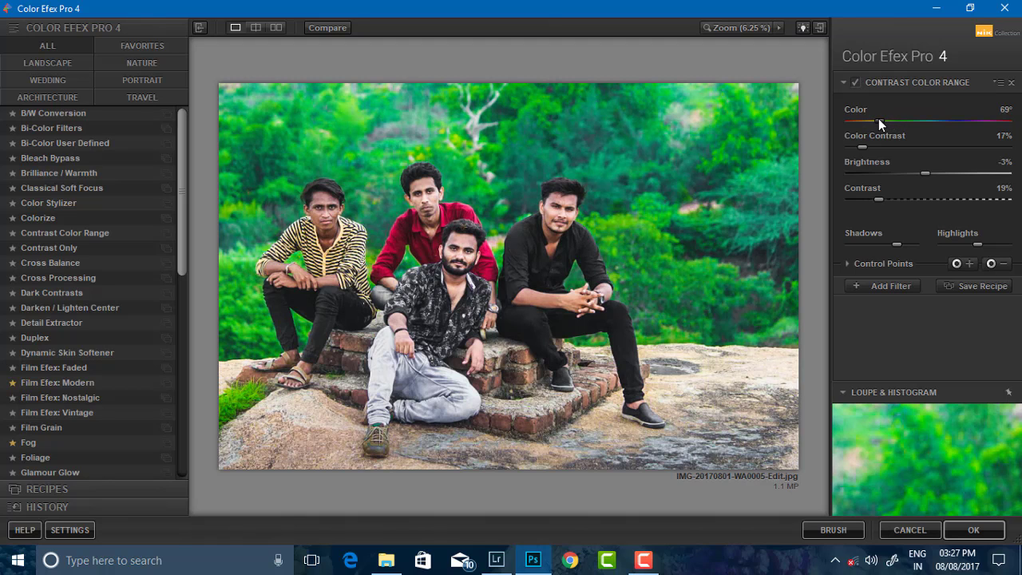
left_click(885, 285)
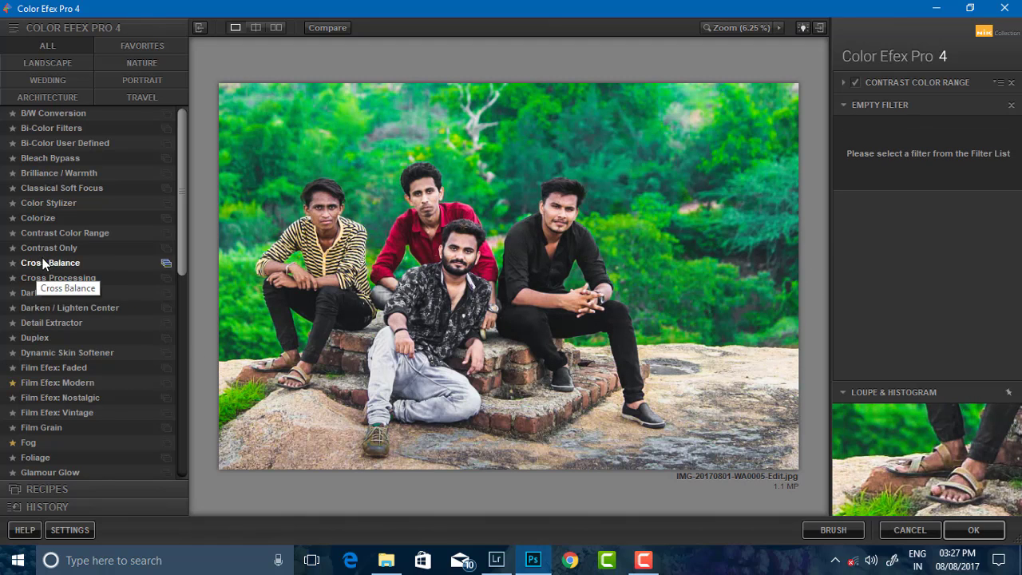
left_click(40, 309)
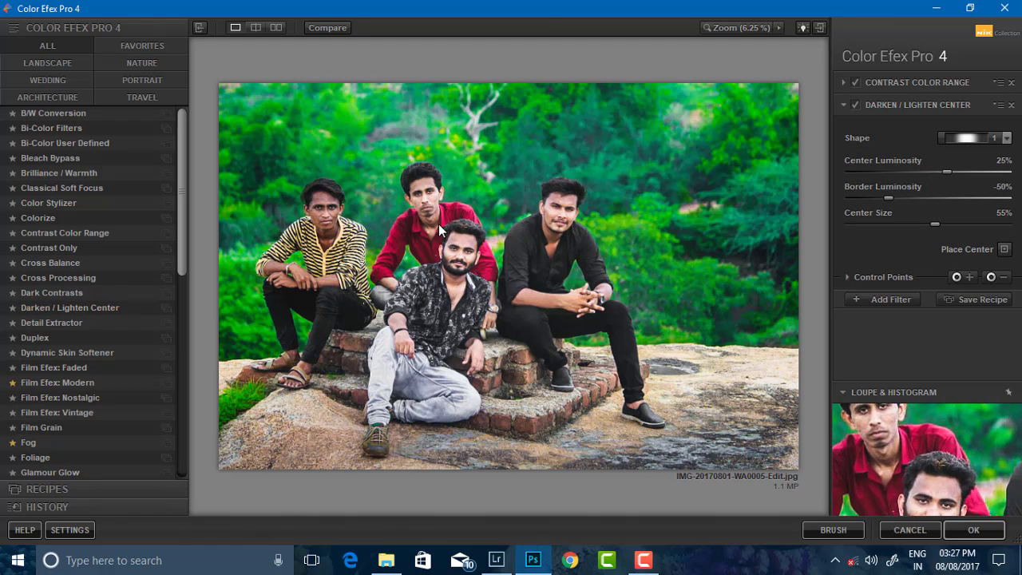
mouse_move(948, 170)
left_mouse_down()
mouse_move(968, 171)
mouse_move(936, 174)
left_mouse_up()
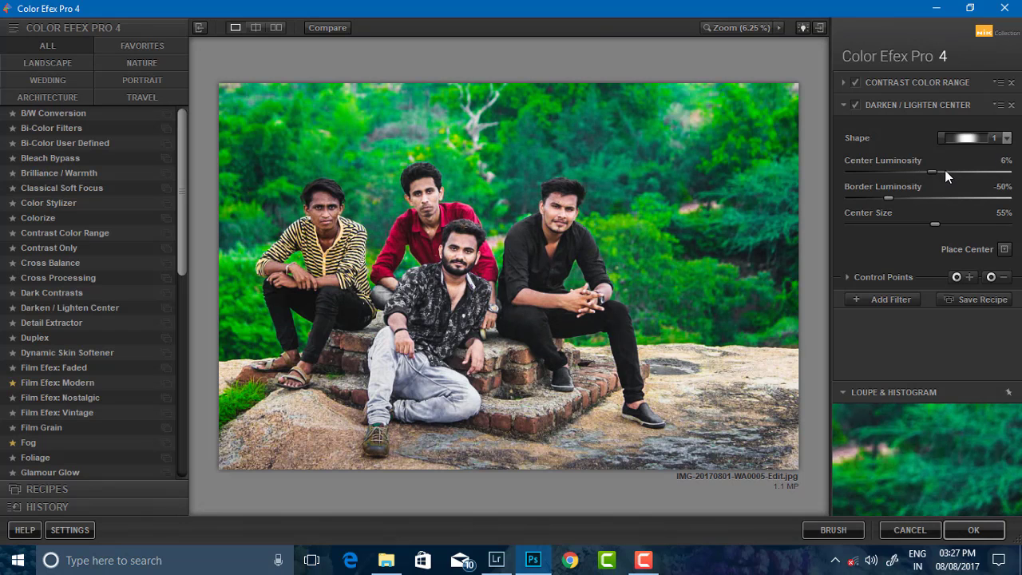
left_click(899, 199)
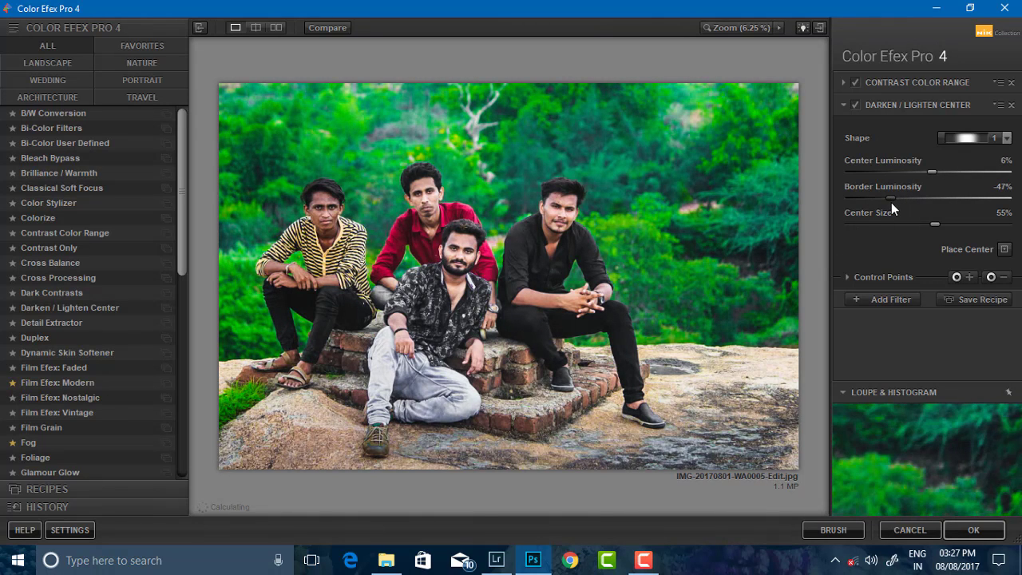
left_click_drag(952, 224, 942, 229)
left_click(855, 104)
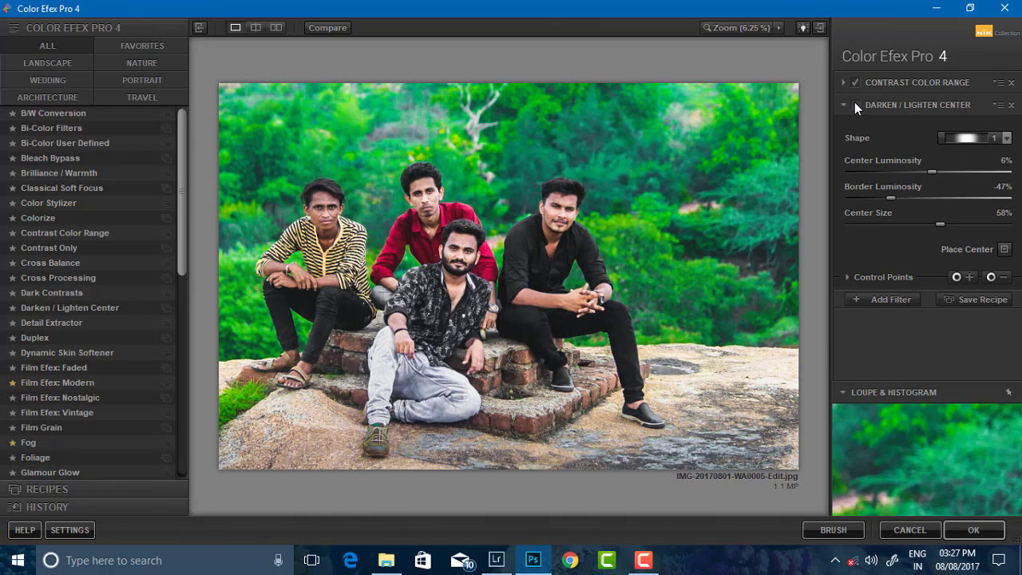
left_click(856, 104)
left_click(855, 105)
left_click(856, 105)
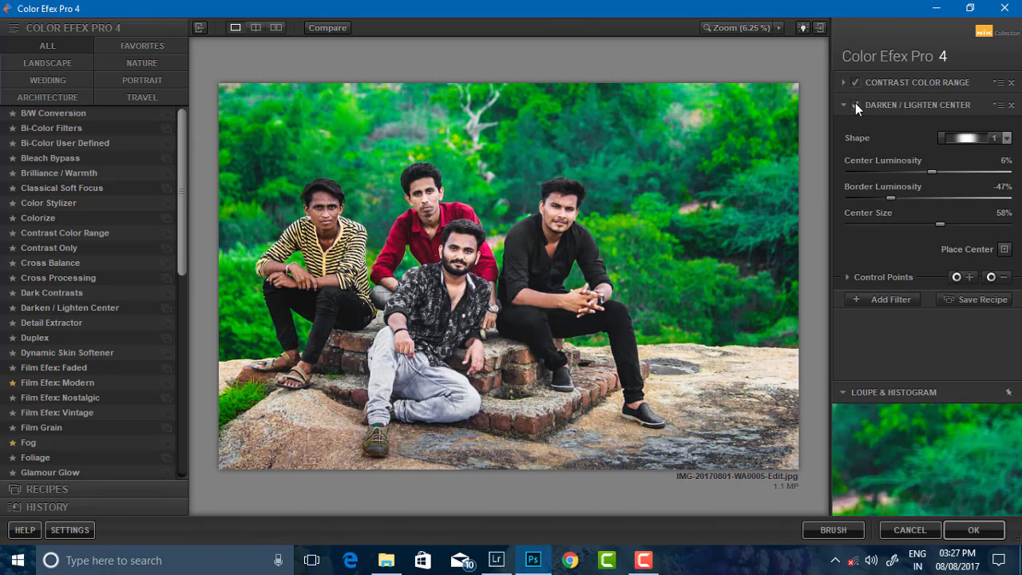
mouse_move(944, 228)
left_mouse_down()
mouse_move(965, 231)
mouse_move(952, 225)
left_mouse_up()
left_click(856, 105)
left_click(1012, 105)
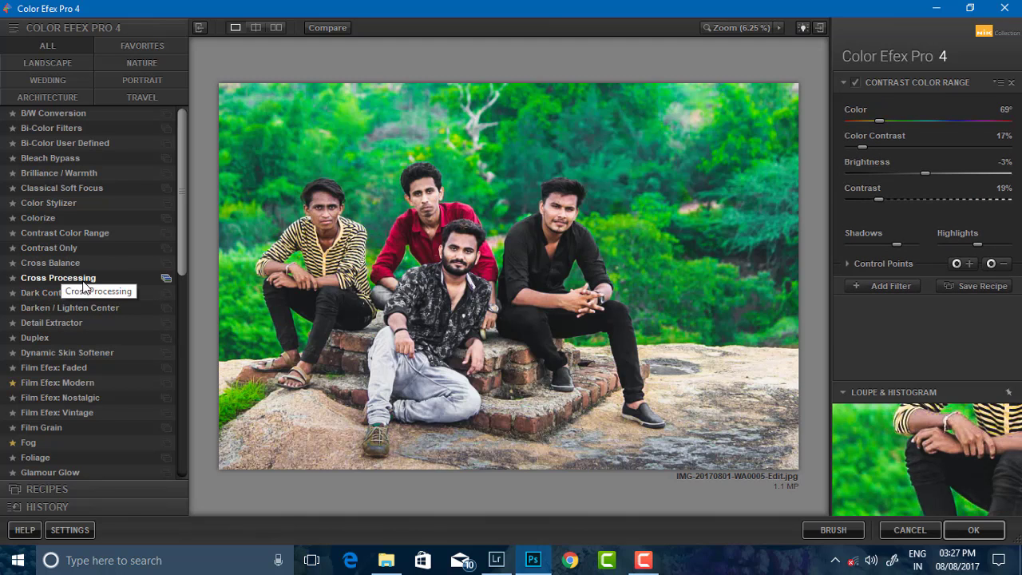
- Add a Detail Extractor filter at 6% strength, 19% contrast and 29% saturation
left_click(71, 321)
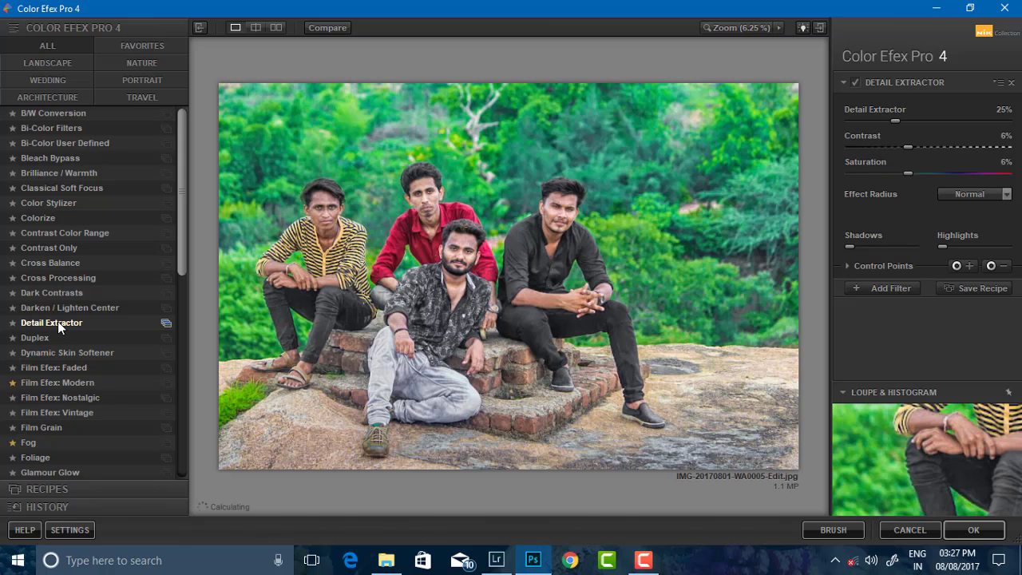
left_click(861, 120)
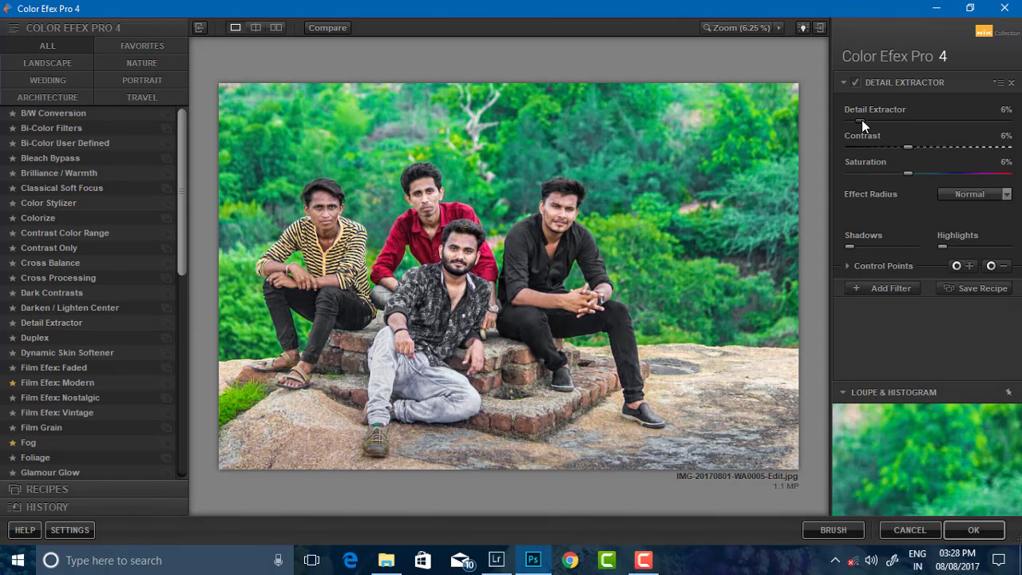
left_click_drag(909, 147, 928, 147)
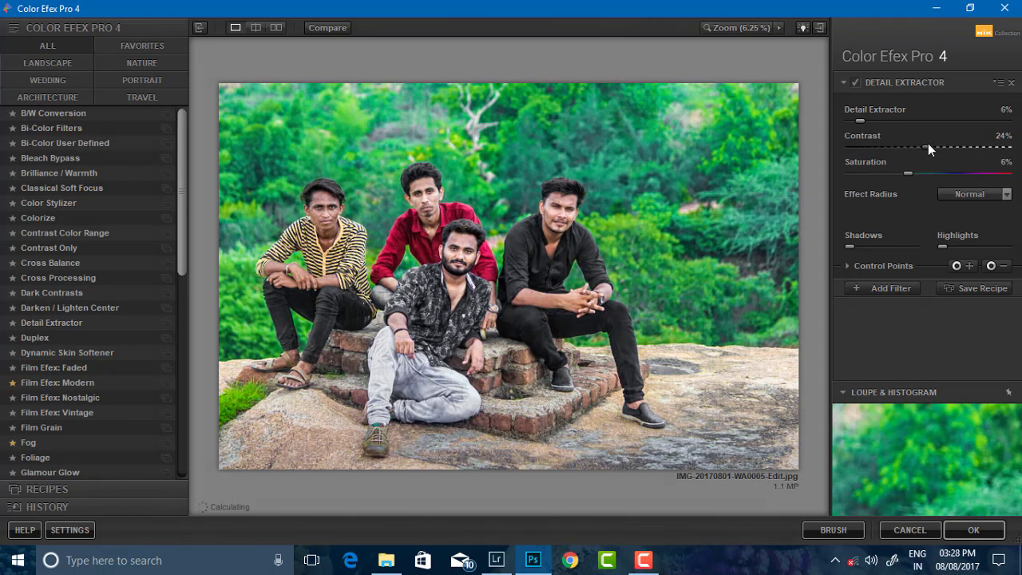
left_click(896, 172)
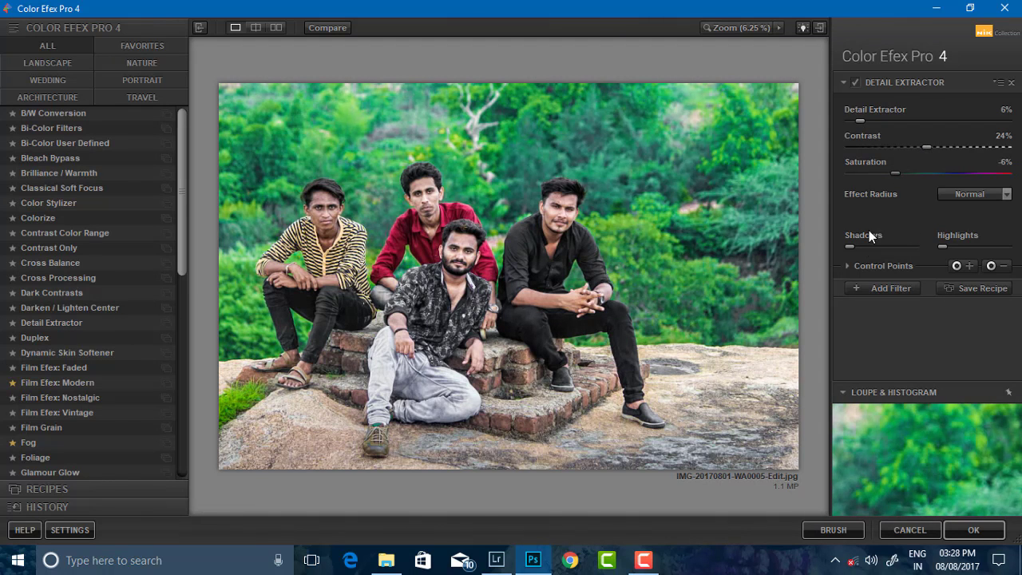
left_click(906, 148)
left_click(922, 145)
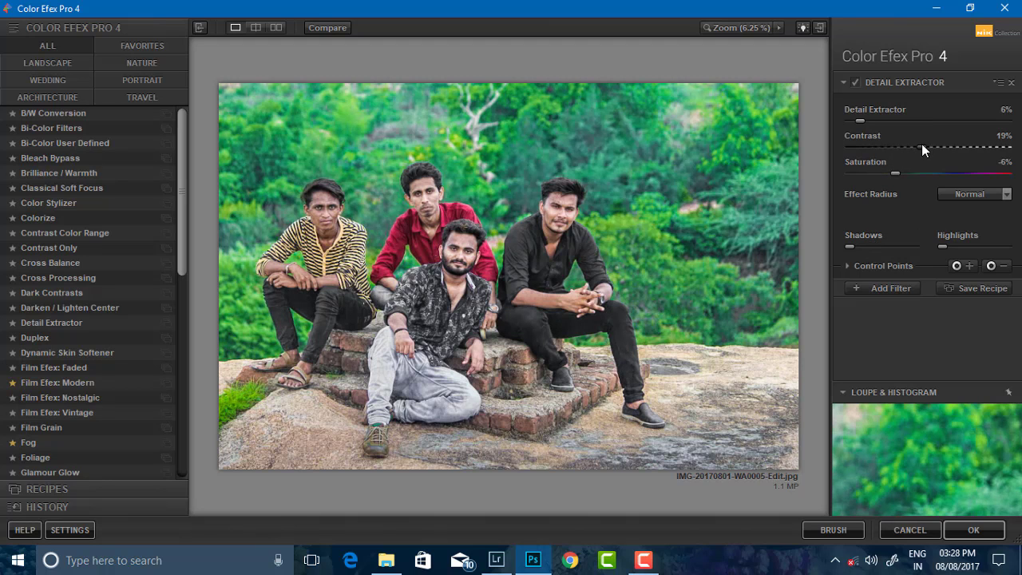
left_click_drag(925, 174, 944, 177)
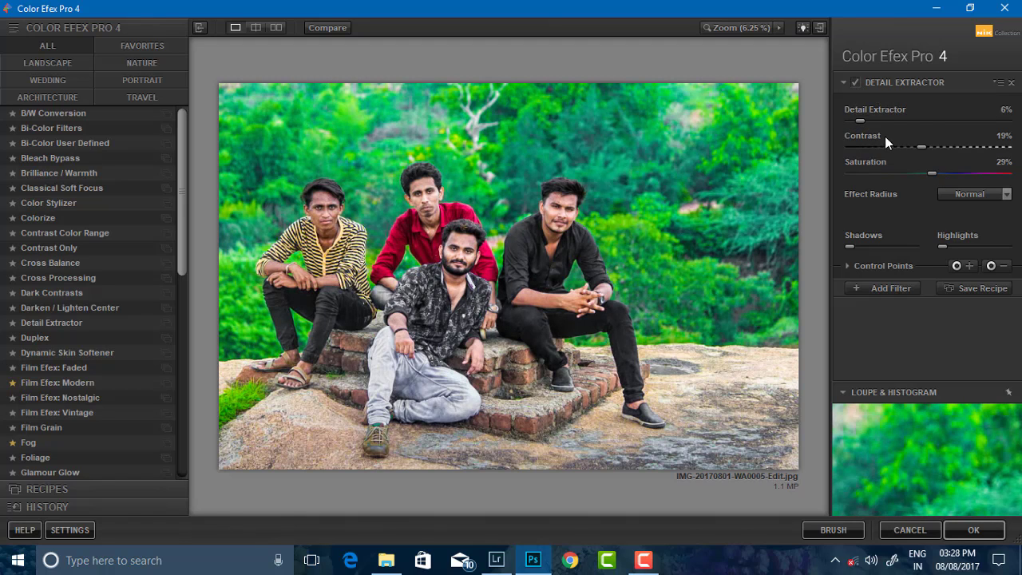
- Place Detail Extractor control points on each man's face, plus the middle and right men's chests and hands
left_click(991, 268)
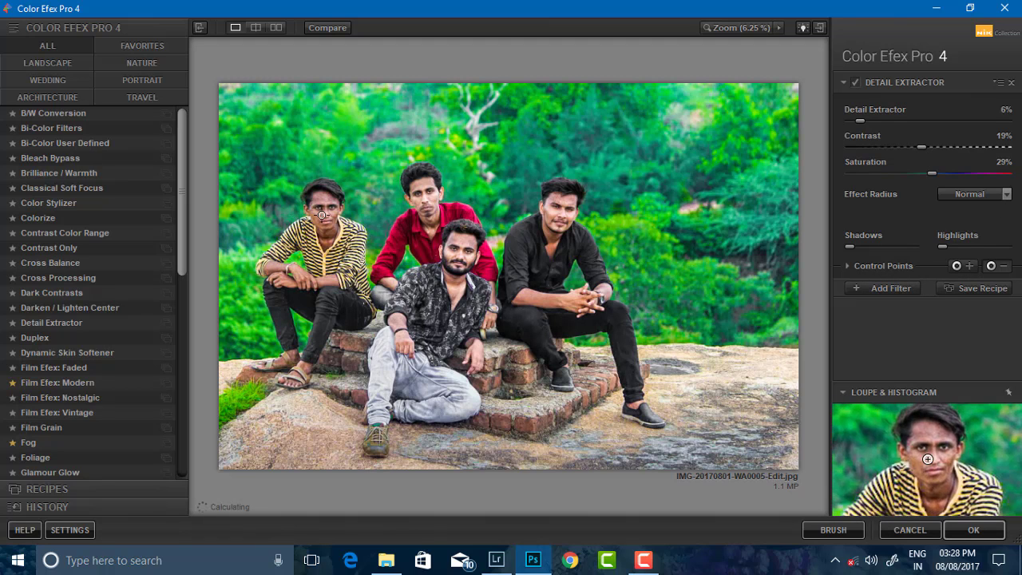
left_click(323, 216)
left_click(431, 218)
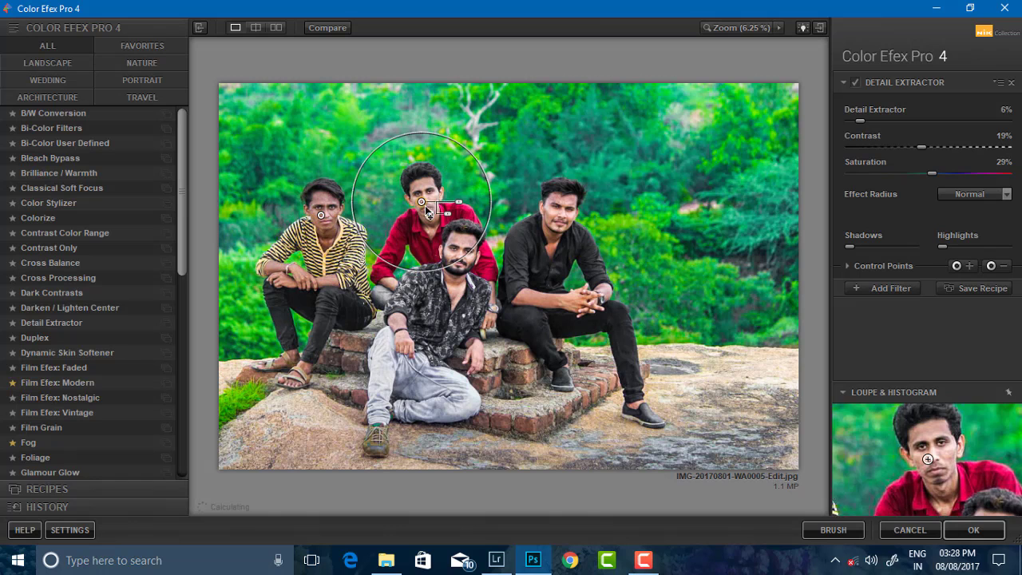
left_click(455, 241)
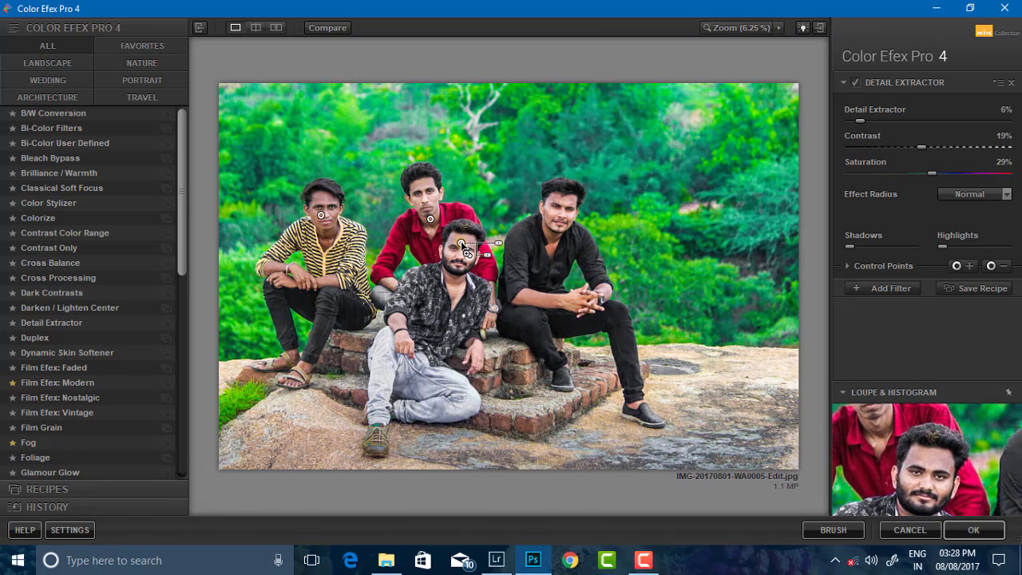
left_click(459, 295)
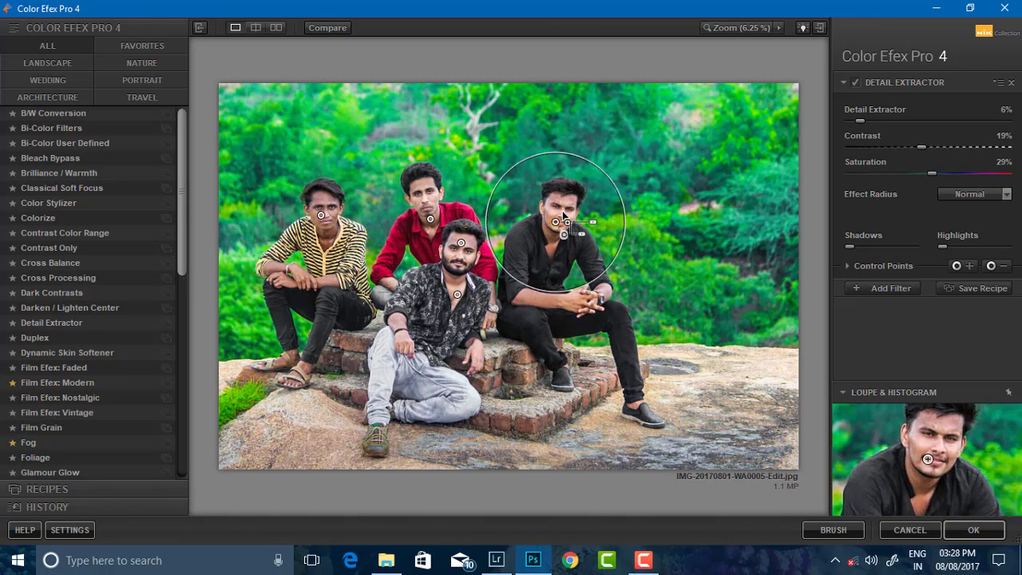
left_click(557, 216)
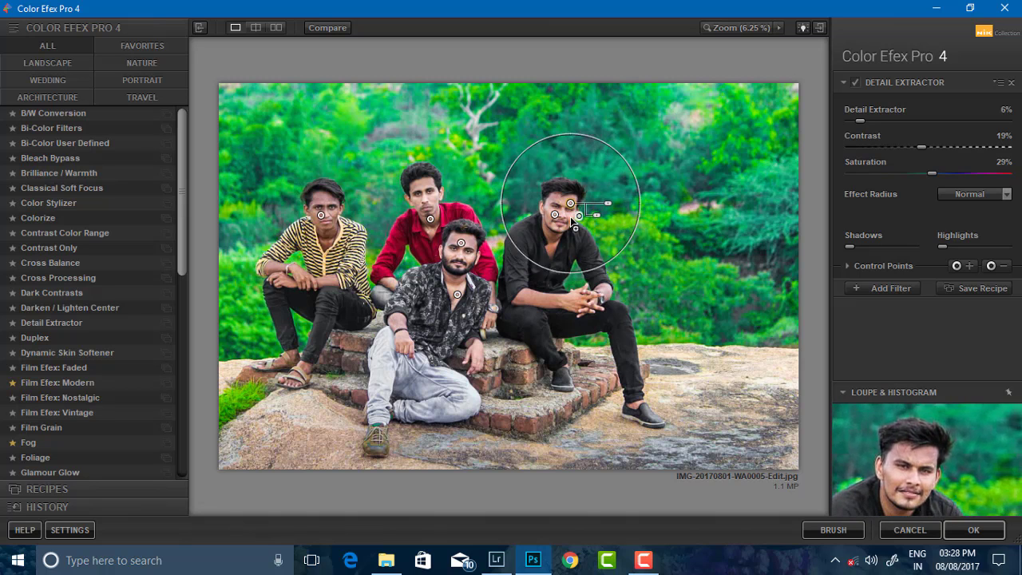
left_click(555, 246)
left_click(557, 303)
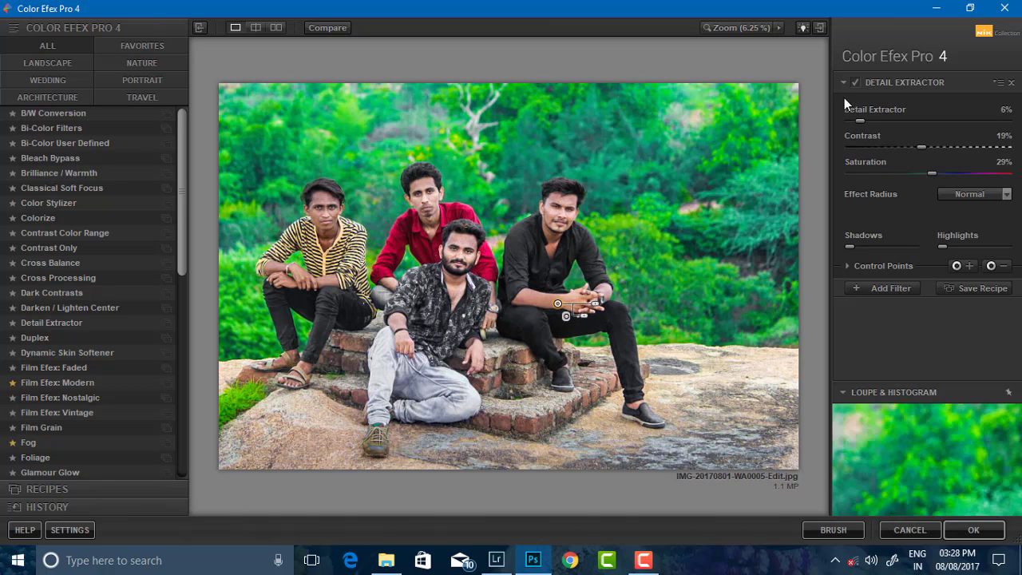
- Add Dark Contrasts with Saturation 33%, Dark Detail Extractor 22% and Brightness -34%
left_click(889, 288)
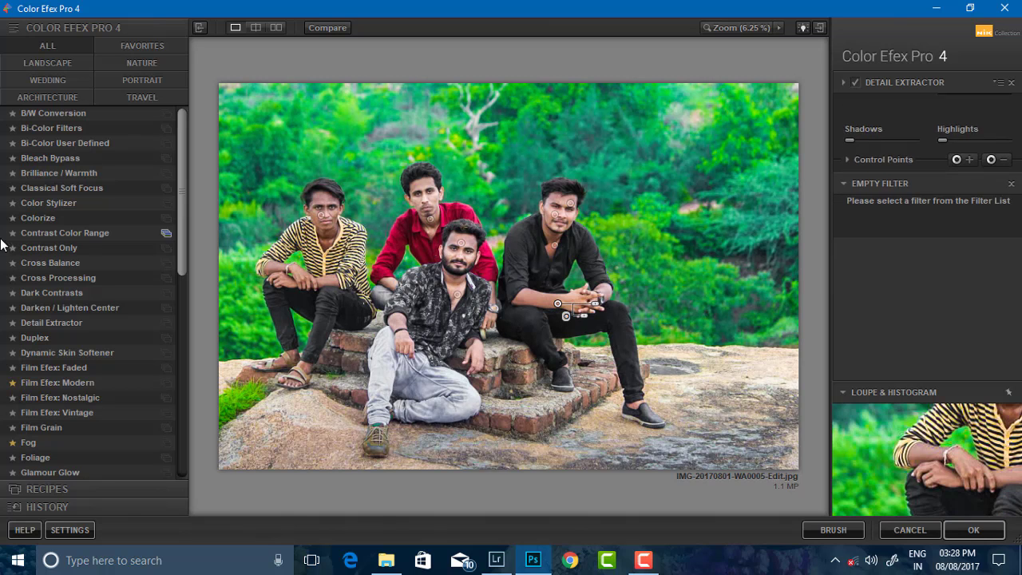
scroll(113, 312, "down", 5)
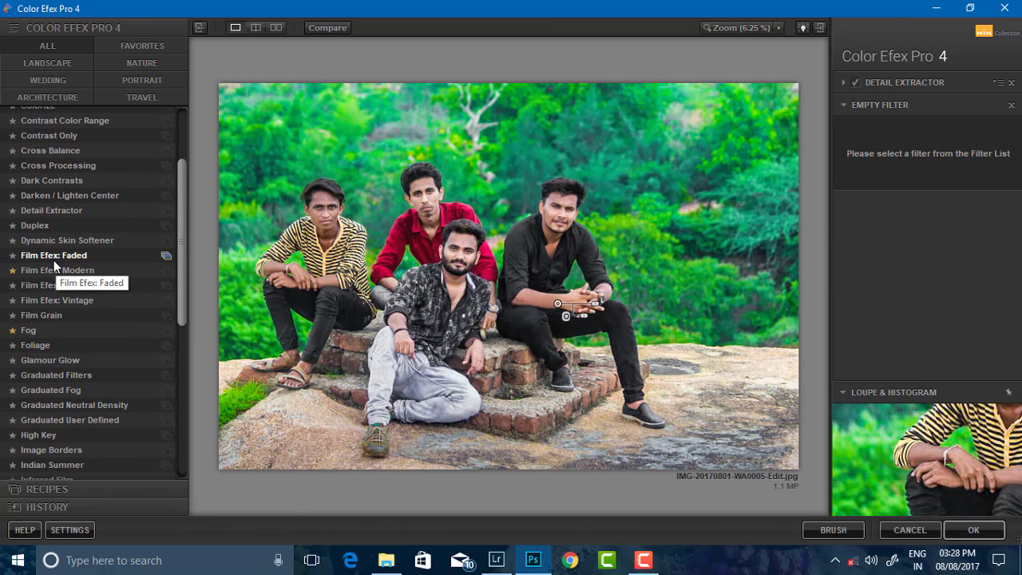
scroll(114, 375, "down", 2)
scroll(104, 352, "down", 2)
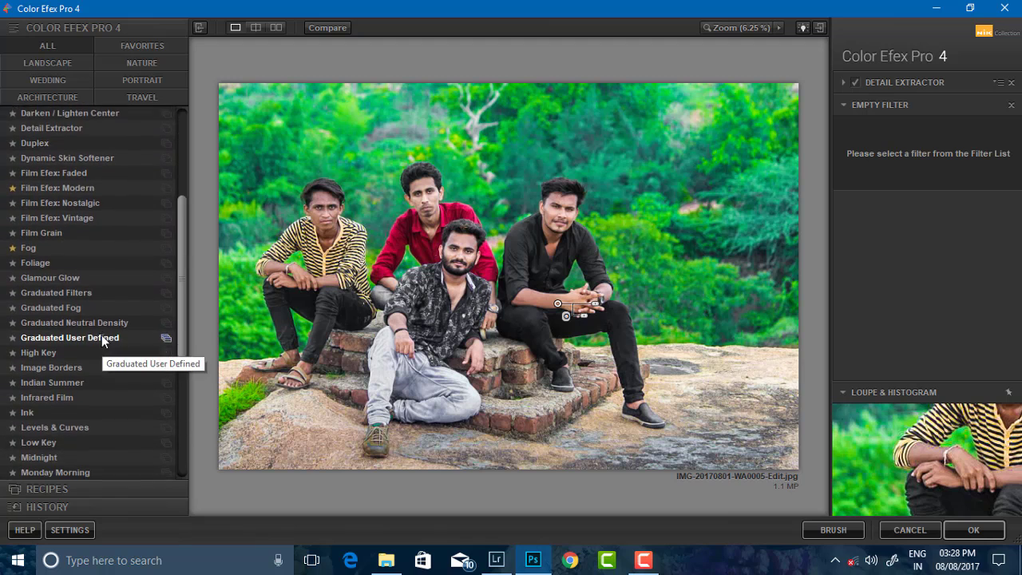
scroll(84, 275, "up", 7)
scroll(64, 255, "up", 1)
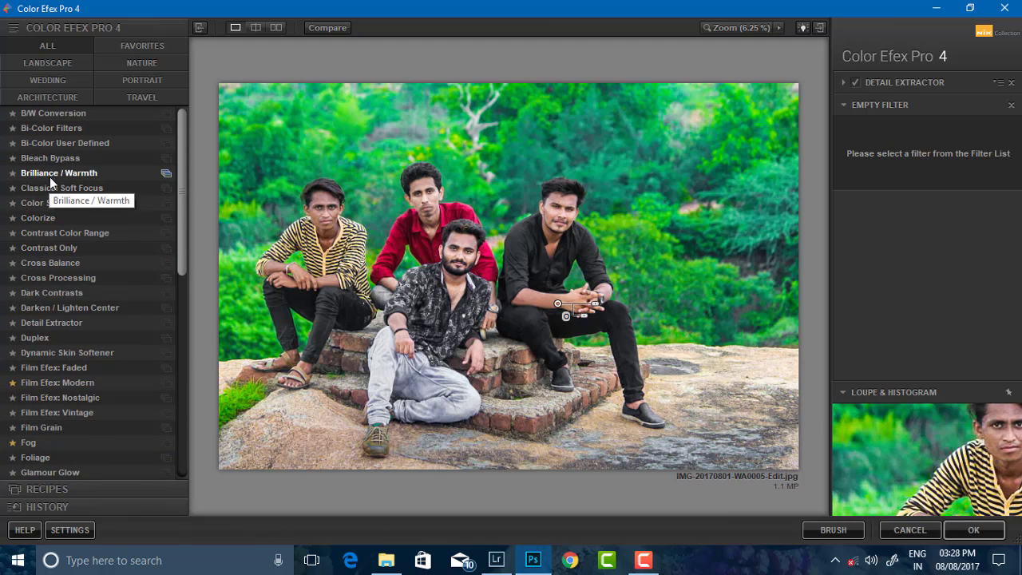
left_click(52, 292)
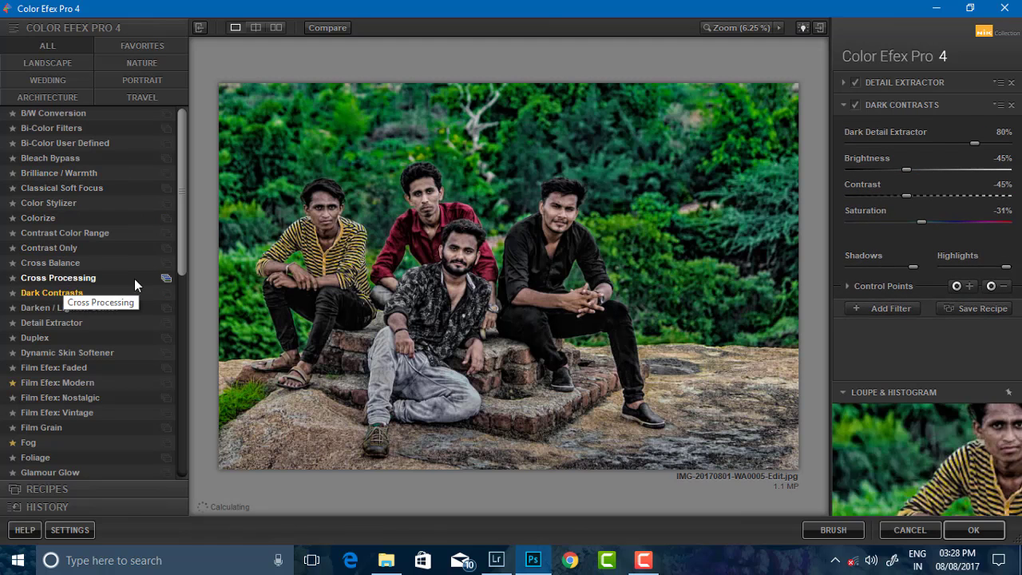
left_click_drag(928, 222, 969, 221)
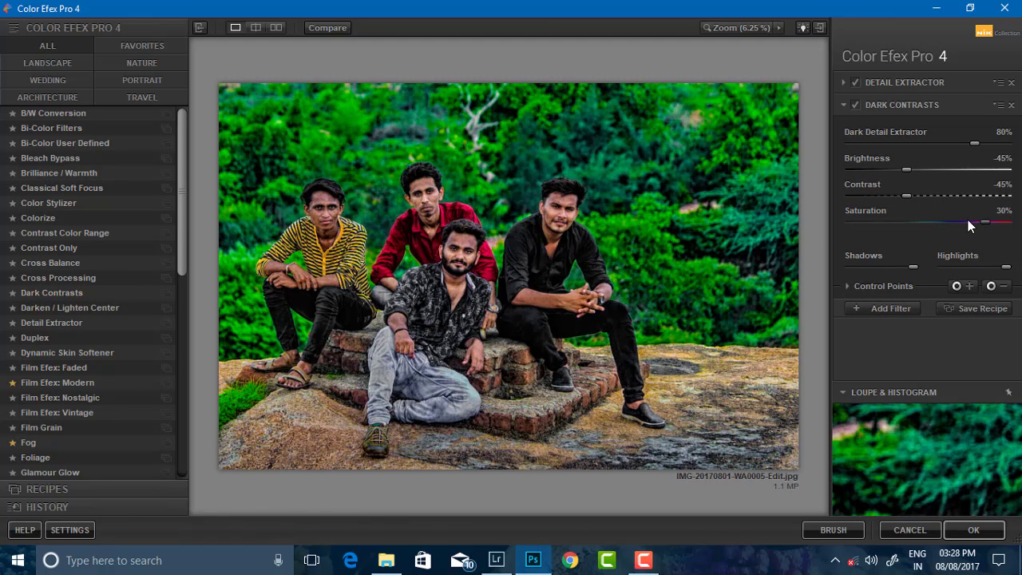
left_click(881, 143)
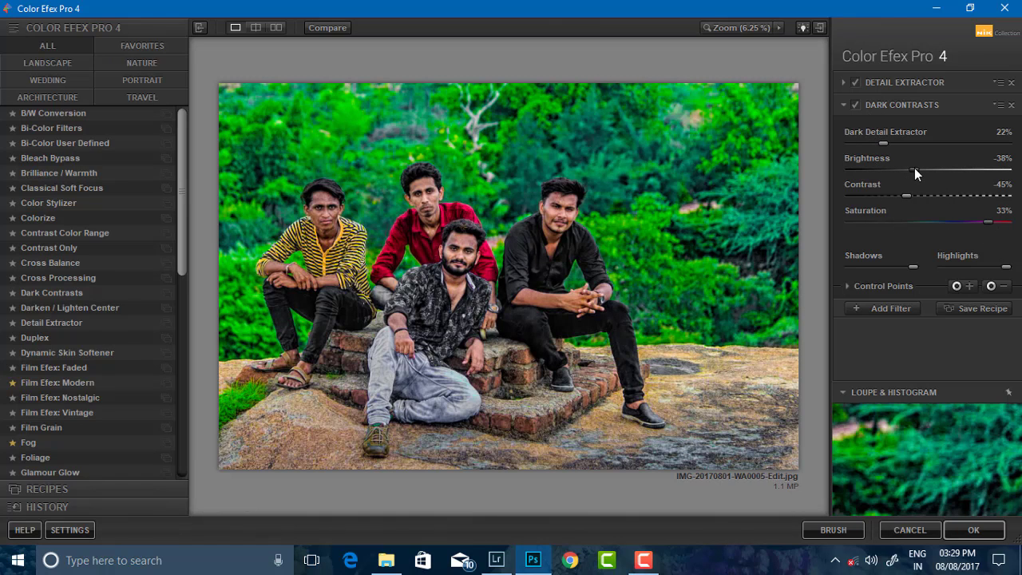
left_click_drag(915, 172, 920, 174)
- Place Dark Contrasts control points on the four men's faces, the right man's hands, and the front man's arm and knee
left_click(992, 286)
left_click(332, 203)
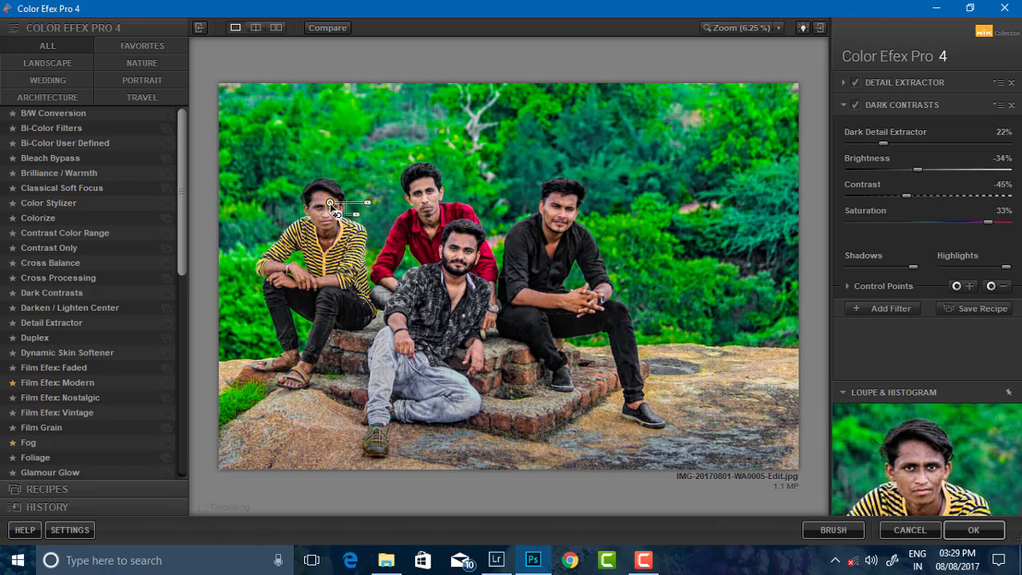
left_click(429, 185)
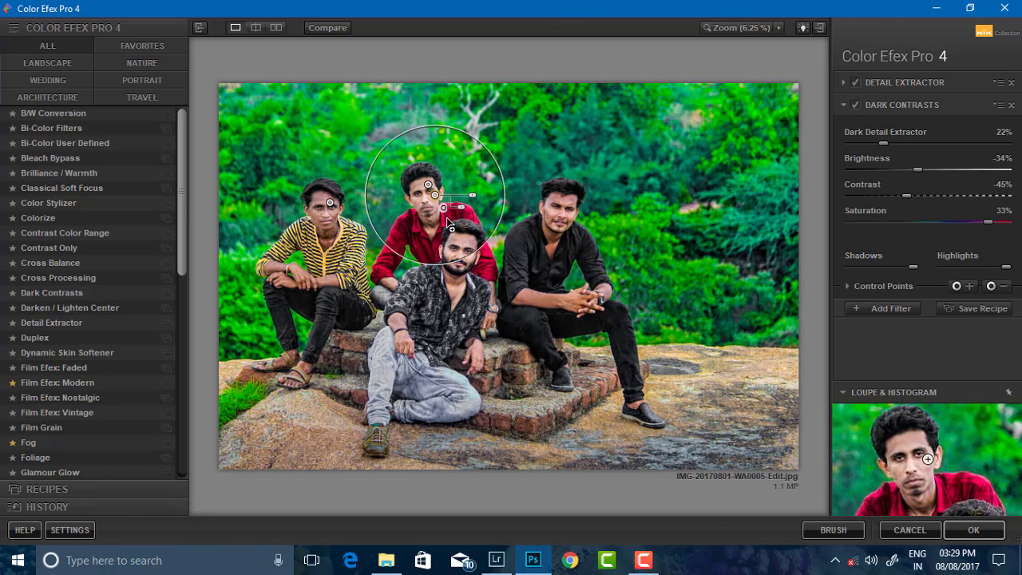
left_click(470, 243)
left_click(557, 218)
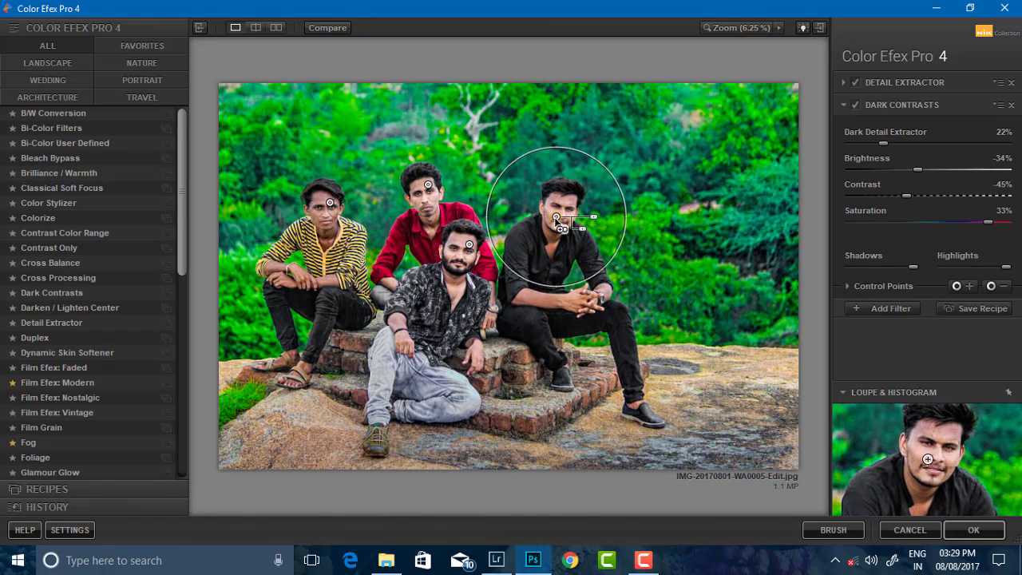
left_click(555, 302)
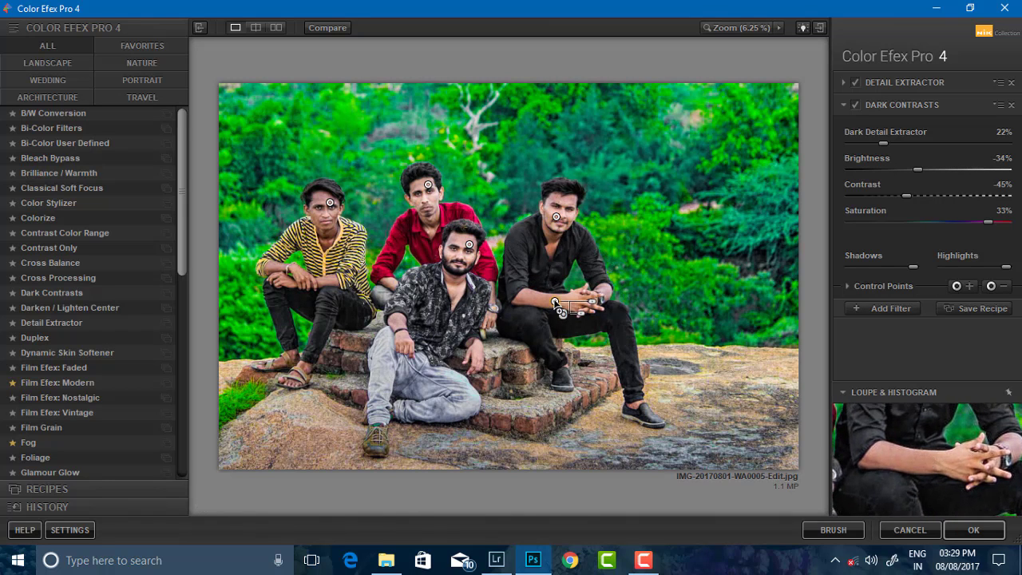
left_click(390, 327)
left_click(401, 327)
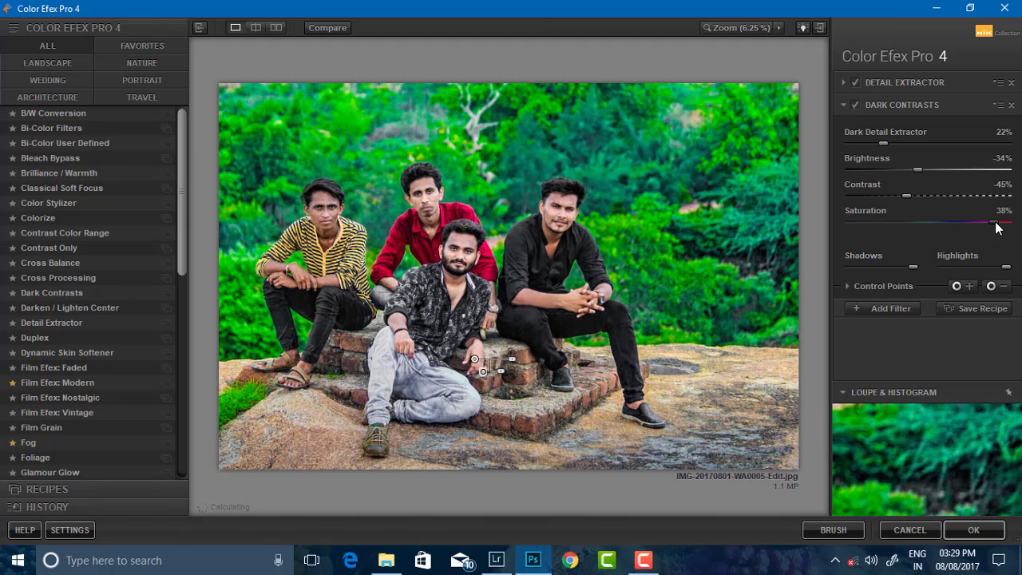
- Set Dark Contrasts Saturation to 43% and Dark Detail Extractor to about 32%
left_click_drag(994, 223, 999, 223)
left_click_drag(900, 145, 895, 146)
left_click(894, 145)
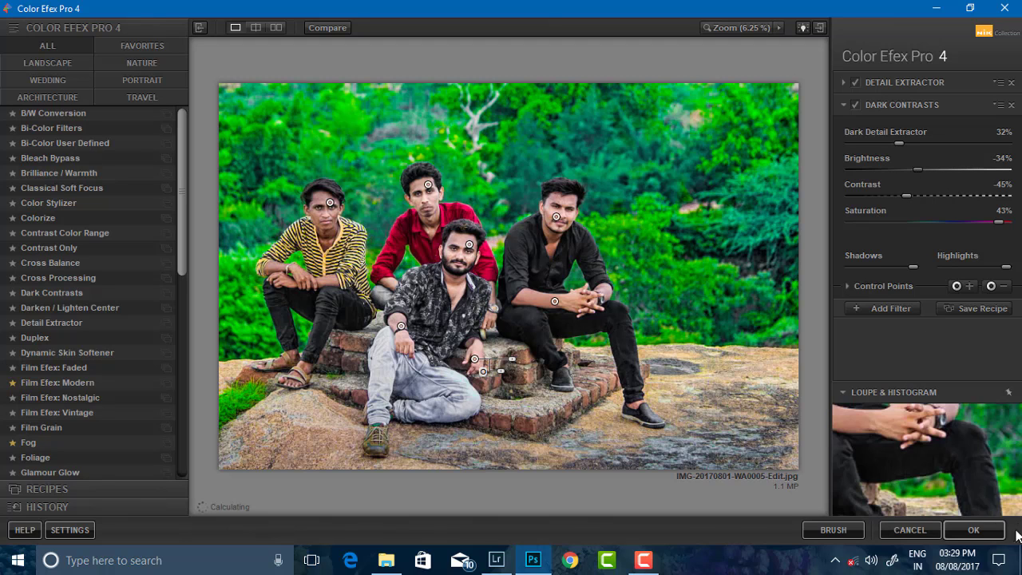
- Apply the Color Efex Pro filters, returning the result to Photoshop as a new layer
left_click(958, 527)
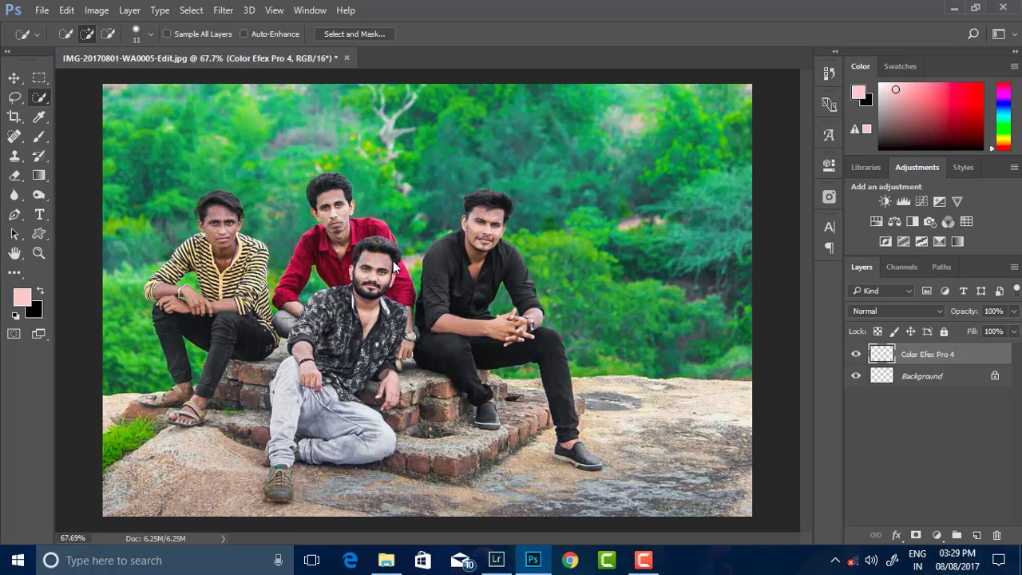
scroll(462, 241, "down", 2)
scroll(461, 240, "up", 1)
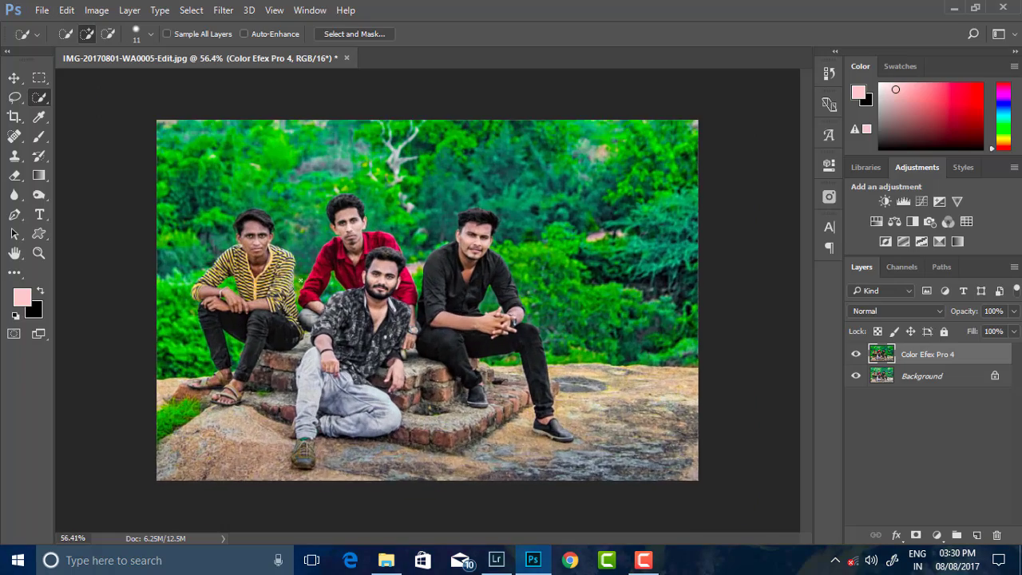
scroll(399, 231, "up", 2)
scroll(260, 225, "up", 2)
- Select the Smudge tool with a 20 px round brush
left_click(23, 276)
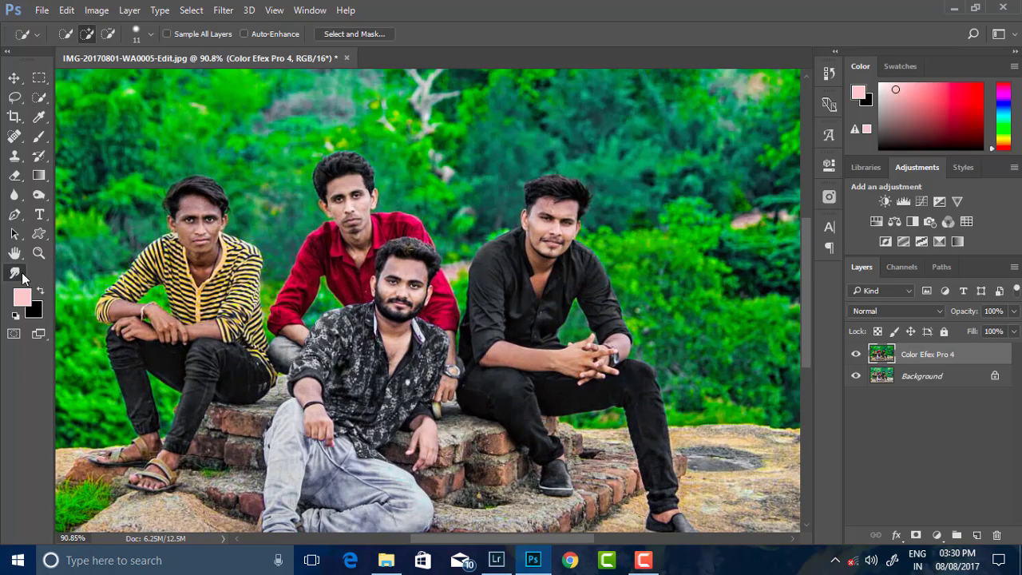
right_click(421, 235)
left_click_drag(710, 380, 706, 534)
left_click(457, 525)
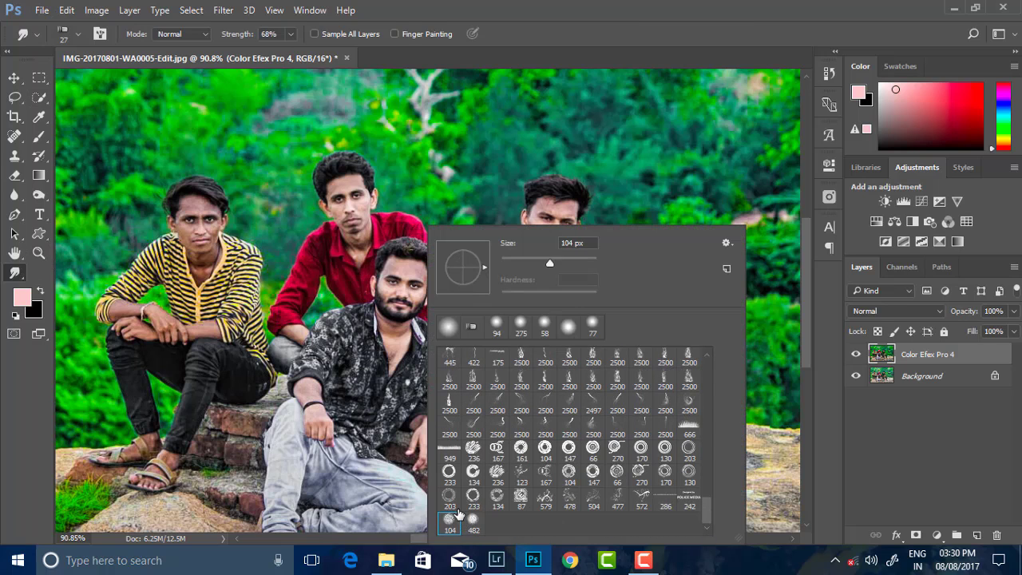
left_click(520, 258)
key("Return")
scroll(216, 203, "up", 1)
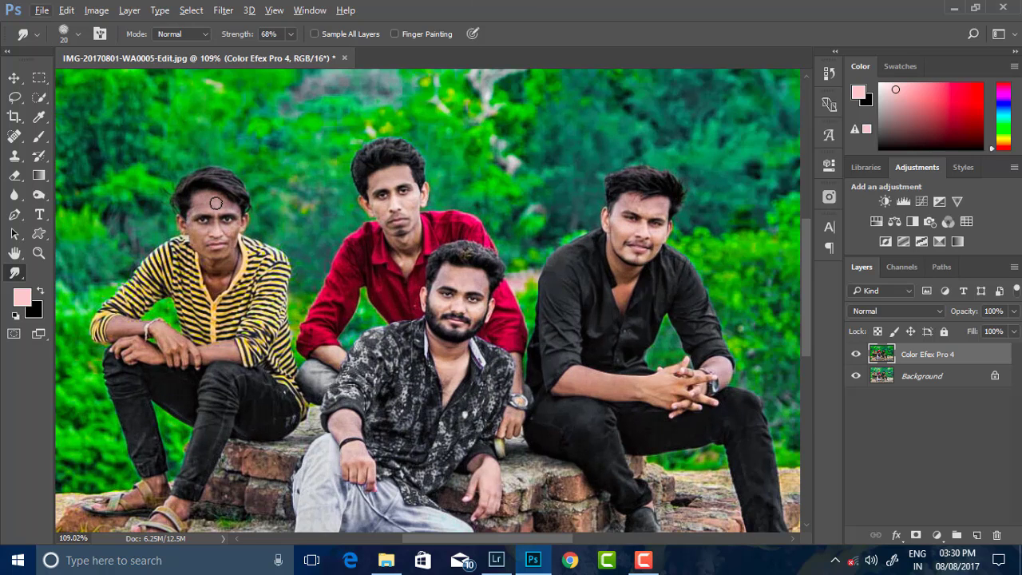
- Set smudge strength to 14% and smooth the skin on the left man's forehead
left_click(290, 34)
left_click_drag(254, 53, 250, 50)
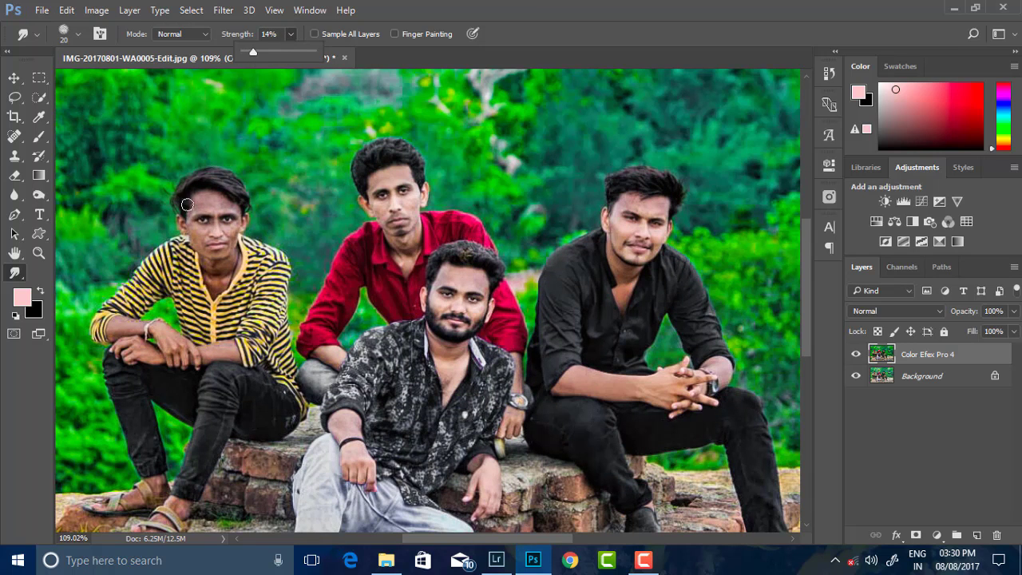
left_click(216, 202)
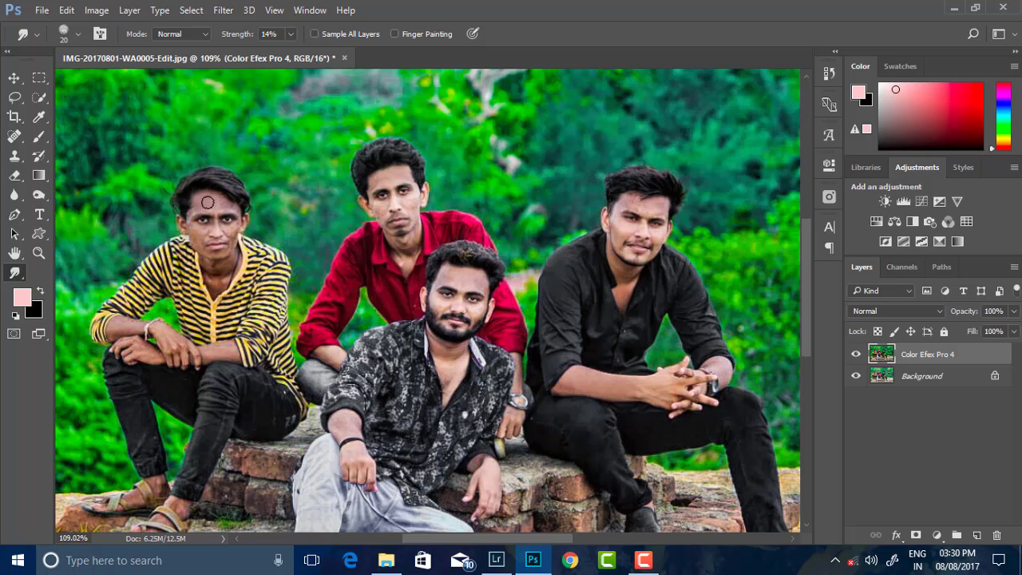
left_click_drag(199, 204, 206, 210)
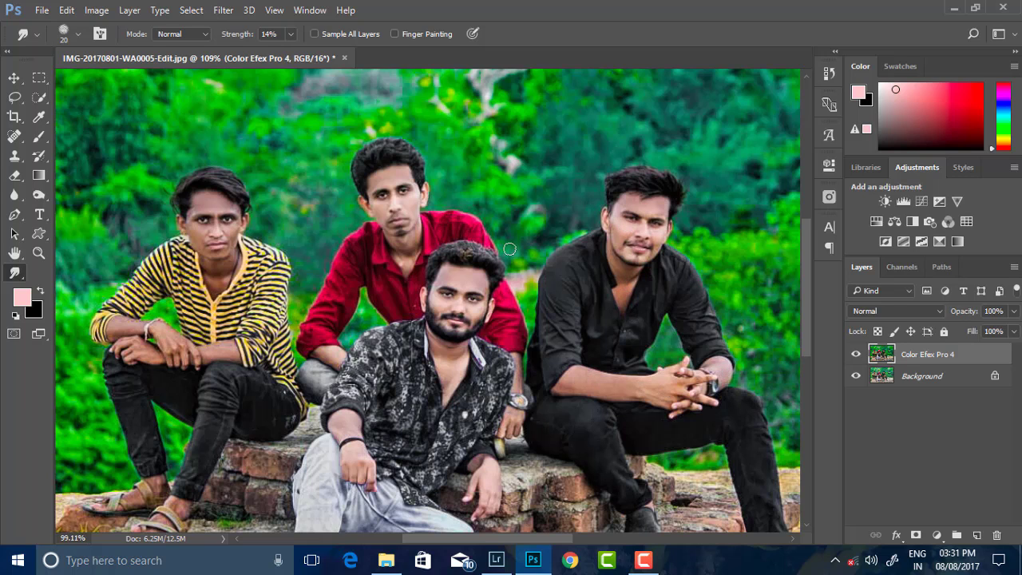
scroll(468, 272, "down", 3)
scroll(373, 318, "up", 1)
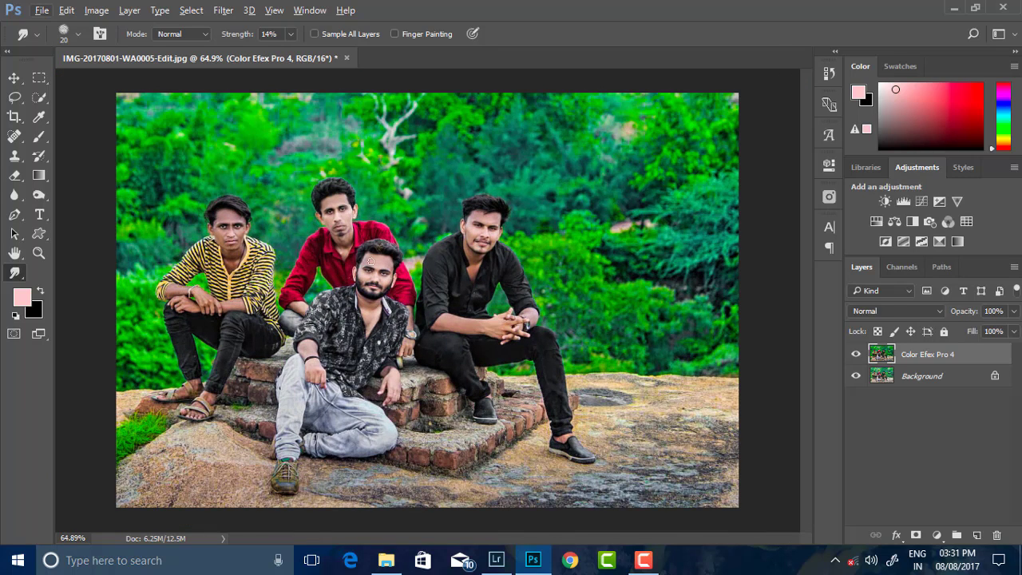
right_click(919, 358)
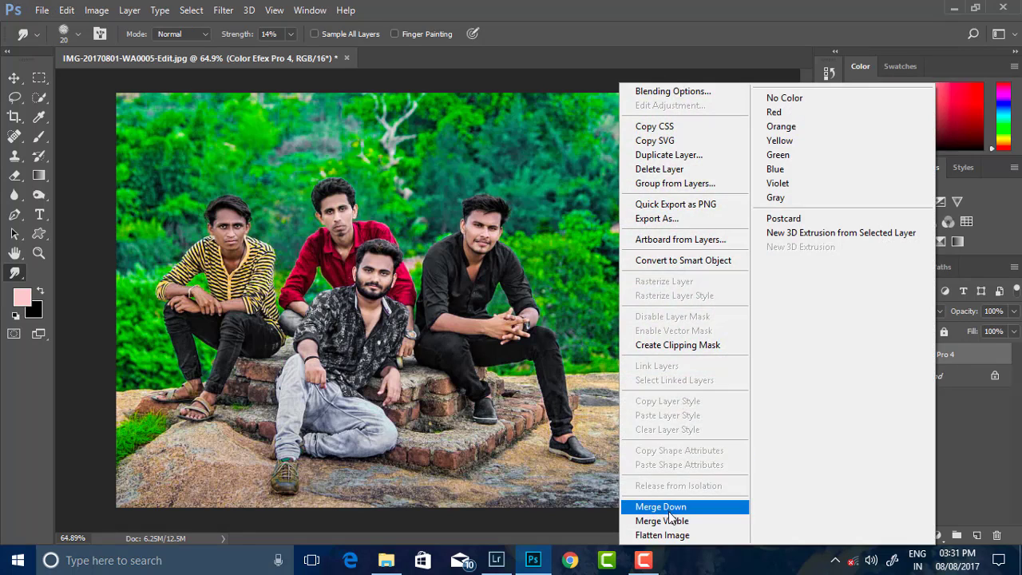
- Merge all visible layers into one
left_click(686, 521)
scroll(428, 300, "down", 1)
scroll(405, 287, "up", 1)
scroll(421, 287, "up", 1)
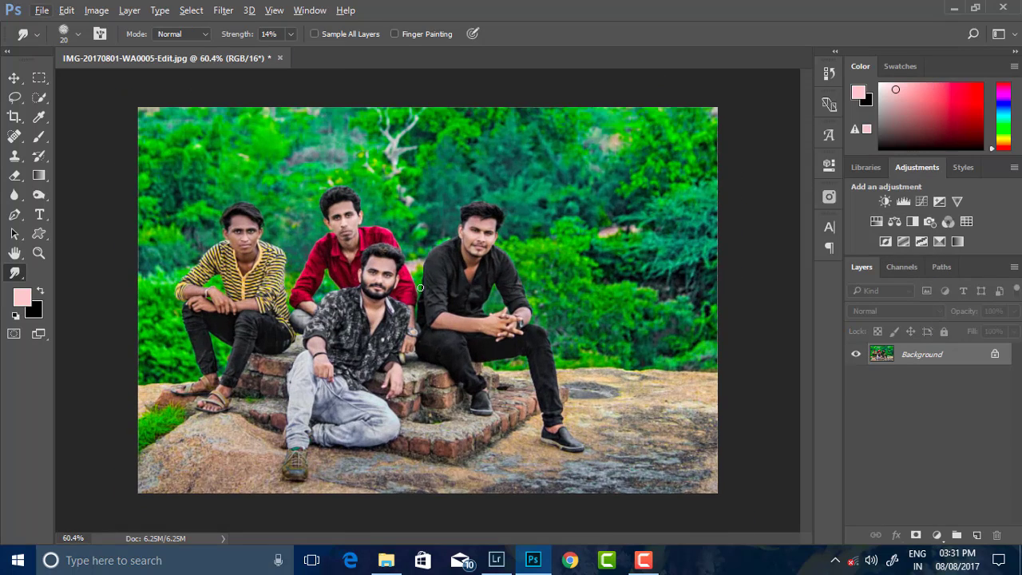
scroll(459, 312, "up", 1)
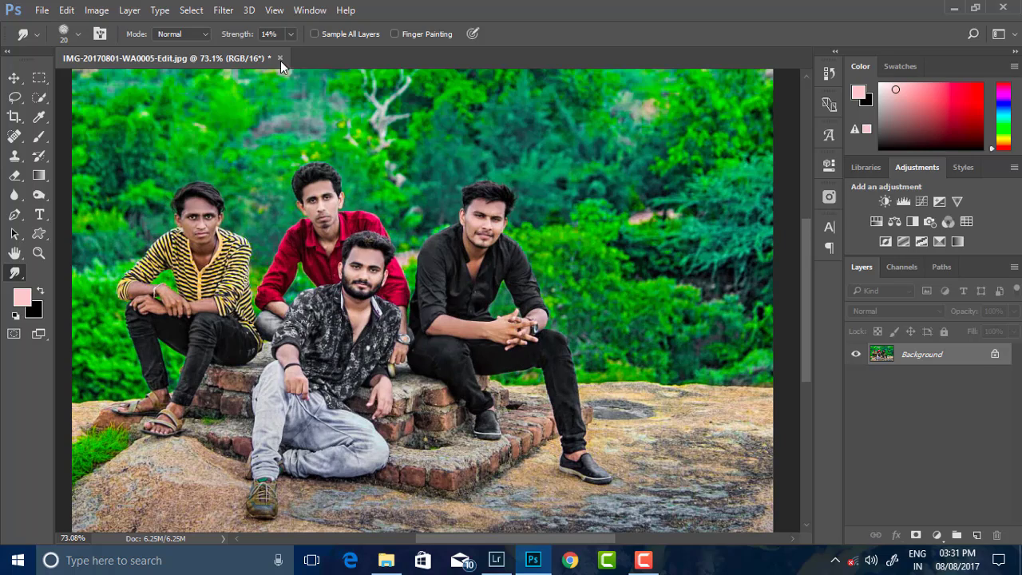
- In the Camera Raw Filter, raise Shadows to +29 and Clarity to +8, leaving Blacks at 0
left_click(224, 11)
left_click(272, 94)
left_click_drag(851, 401, 879, 401)
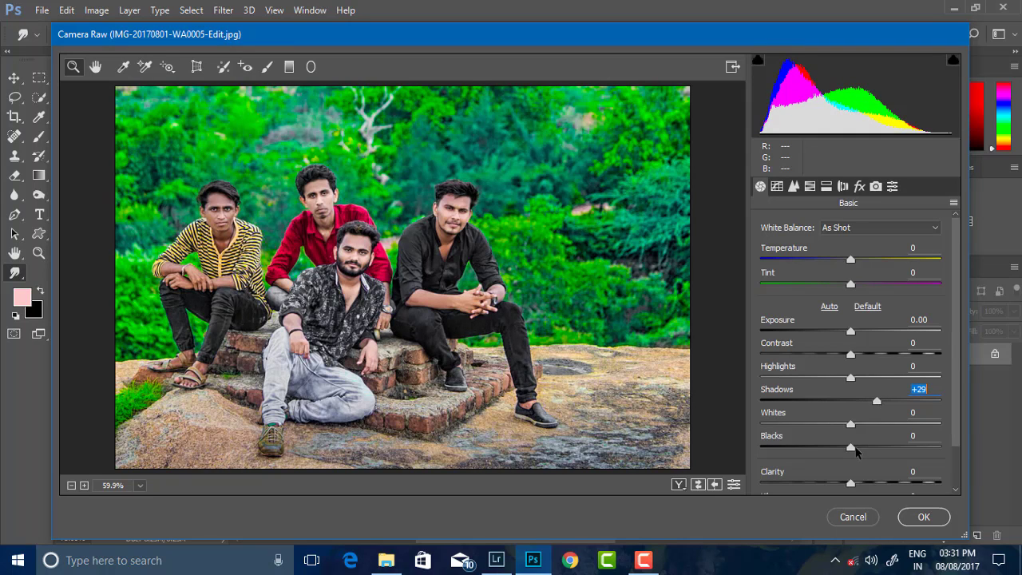
left_click_drag(851, 446, 866, 448)
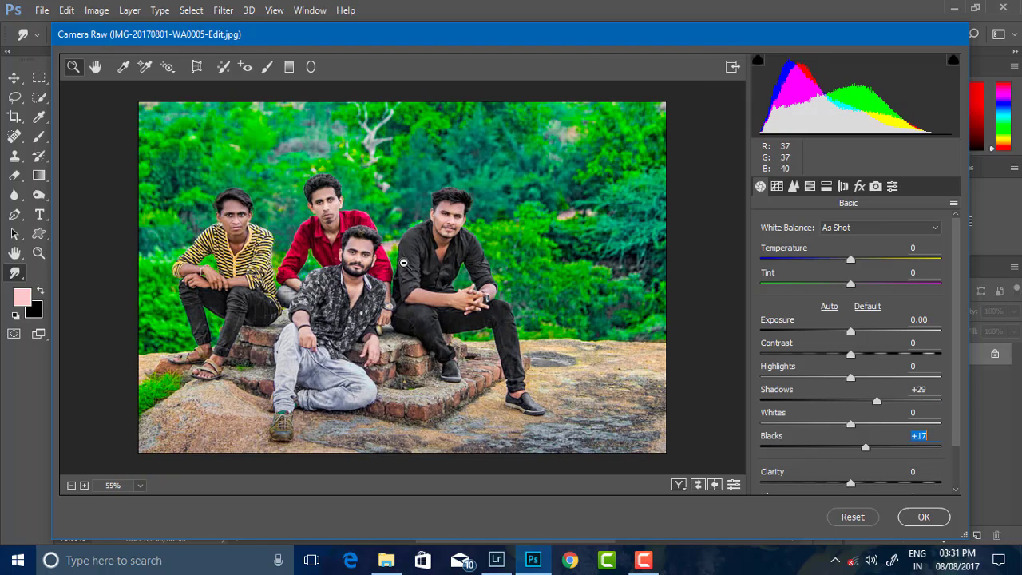
double_click(866, 446)
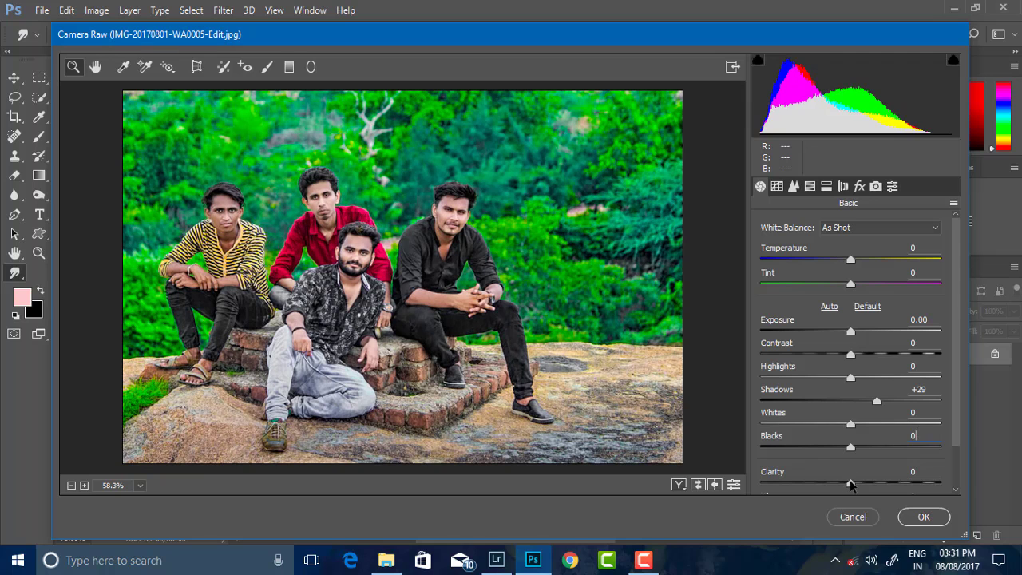
left_click_drag(850, 484, 859, 485)
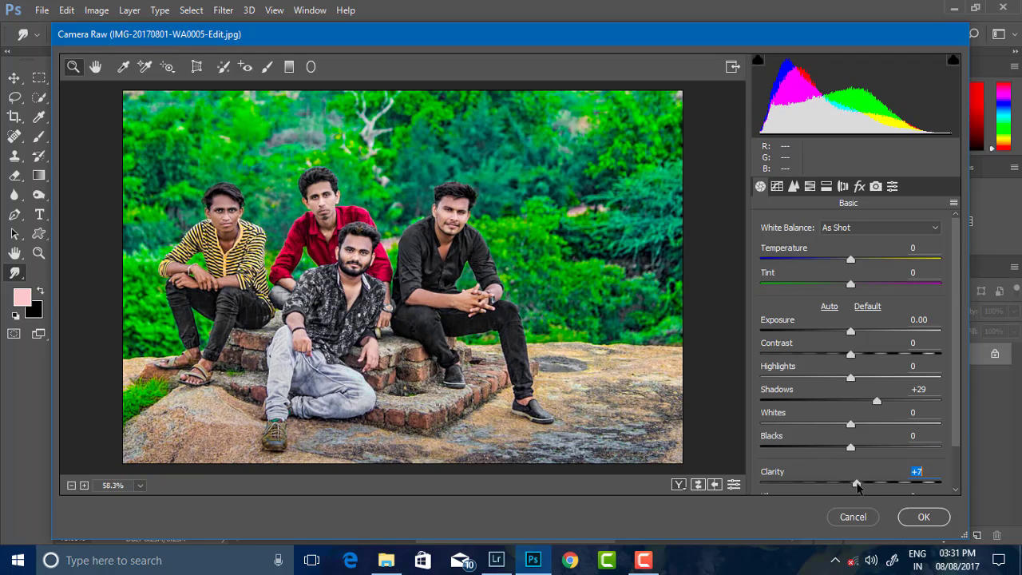
left_click(473, 257, "alt")
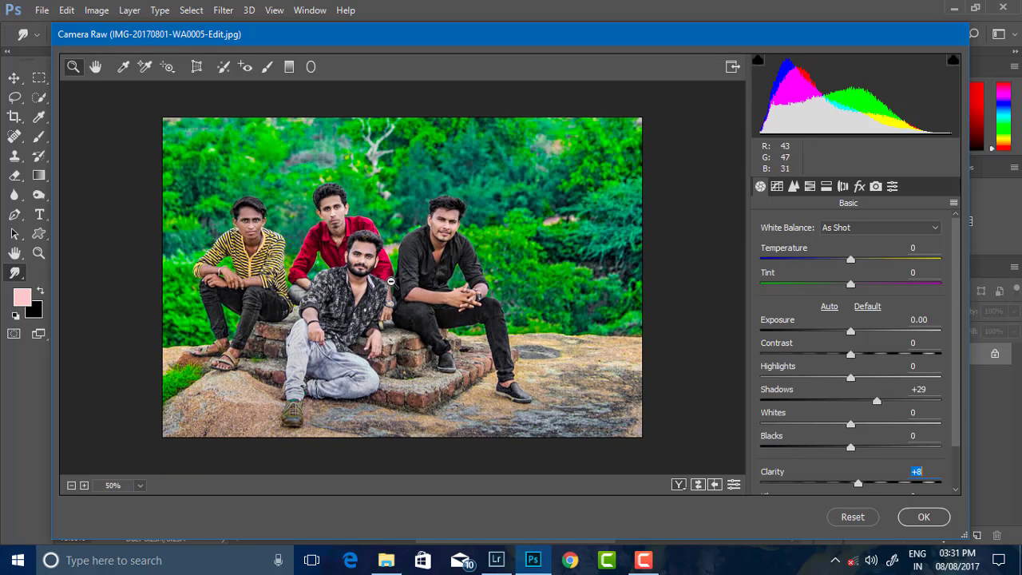
left_click_drag(435, 275, 419, 277)
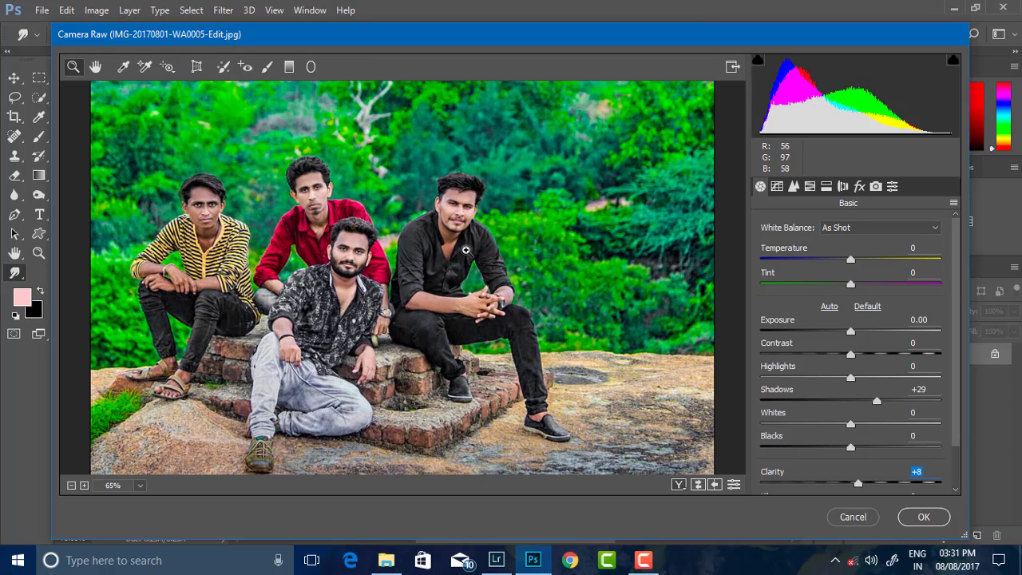
- Add Sharpening Amount 8 and Luminance noise reduction 6
left_click(794, 186)
left_click_drag(762, 248, 777, 250)
left_click_drag(761, 372, 772, 373)
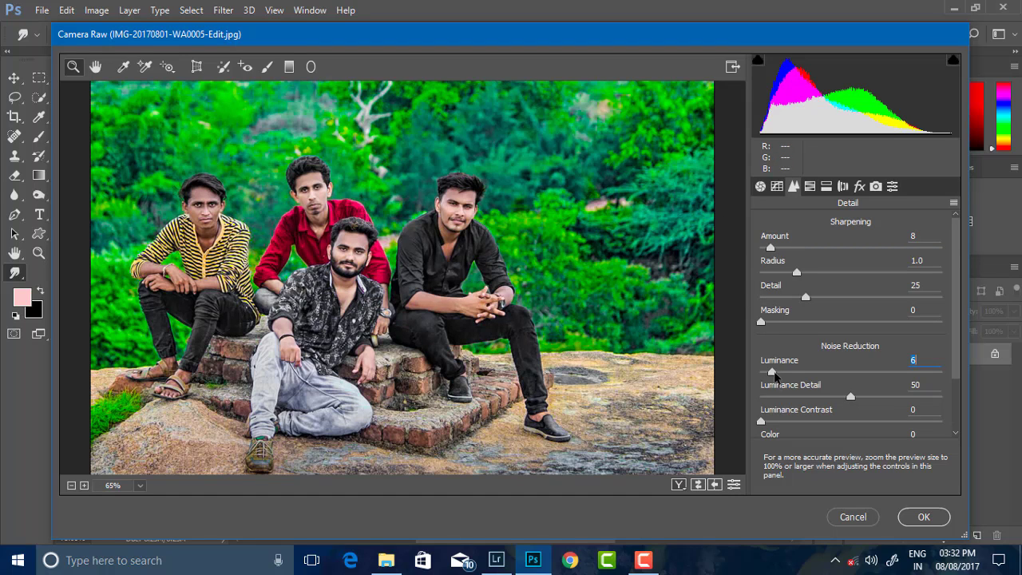
- Darken the photo's edges with a light post-crop vignette
left_click(860, 186)
left_click_drag(851, 433, 825, 434)
left_click(529, 296, "alt")
- Boost Reds and Greens saturation and lower Oranges saturation to -7
left_click(811, 188)
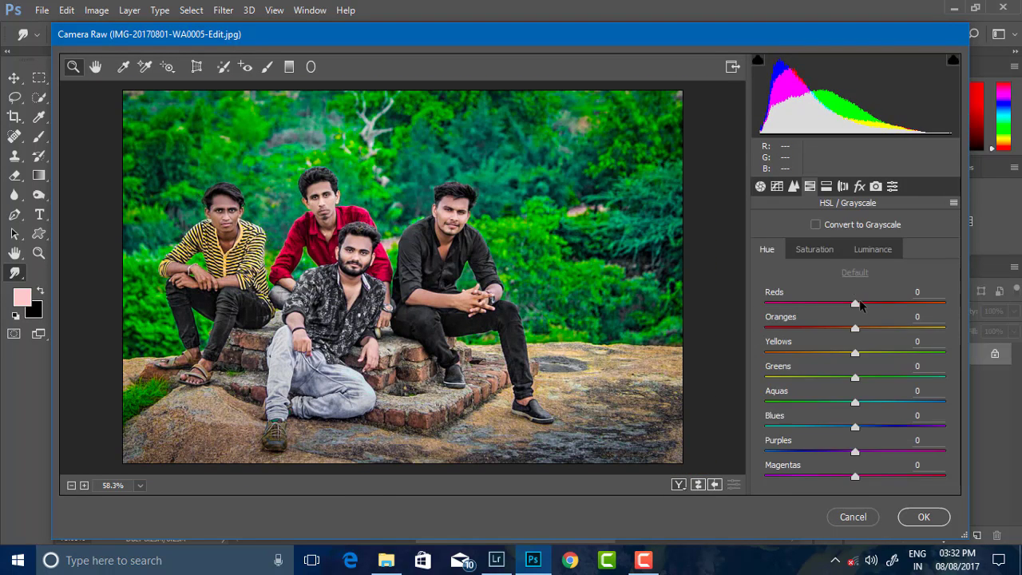
left_click(827, 250)
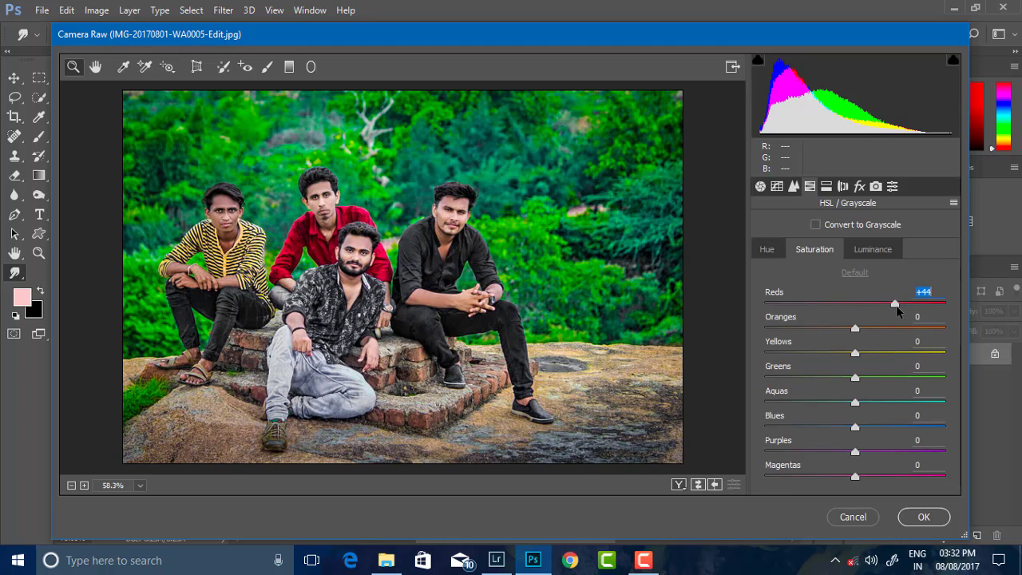
mouse_move(896, 305)
left_mouse_down()
mouse_move(918, 308)
mouse_move(896, 306)
mouse_move(848, 330)
left_mouse_up()
left_click(873, 250)
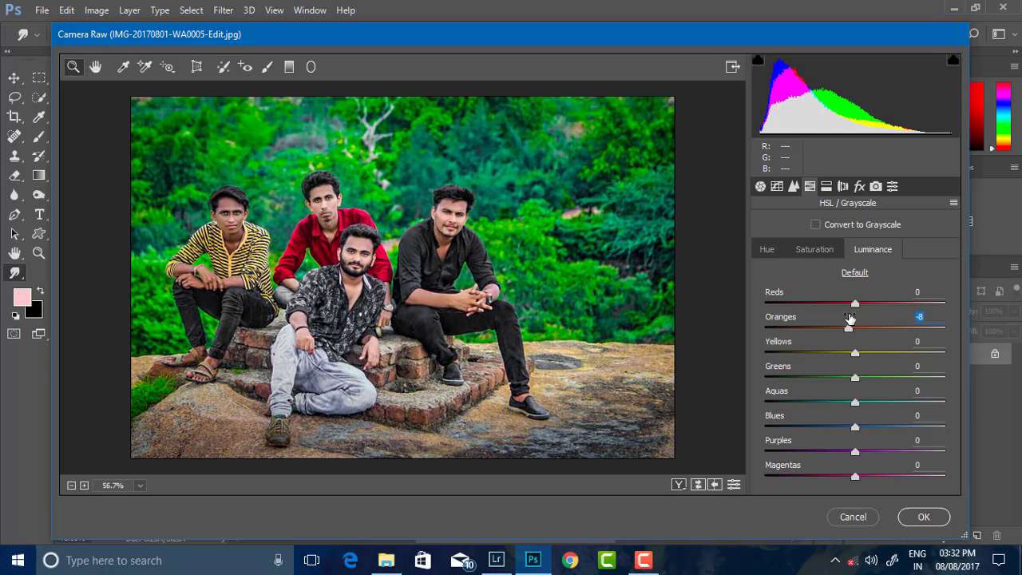
left_click(823, 249)
left_click(873, 249)
left_click(815, 249)
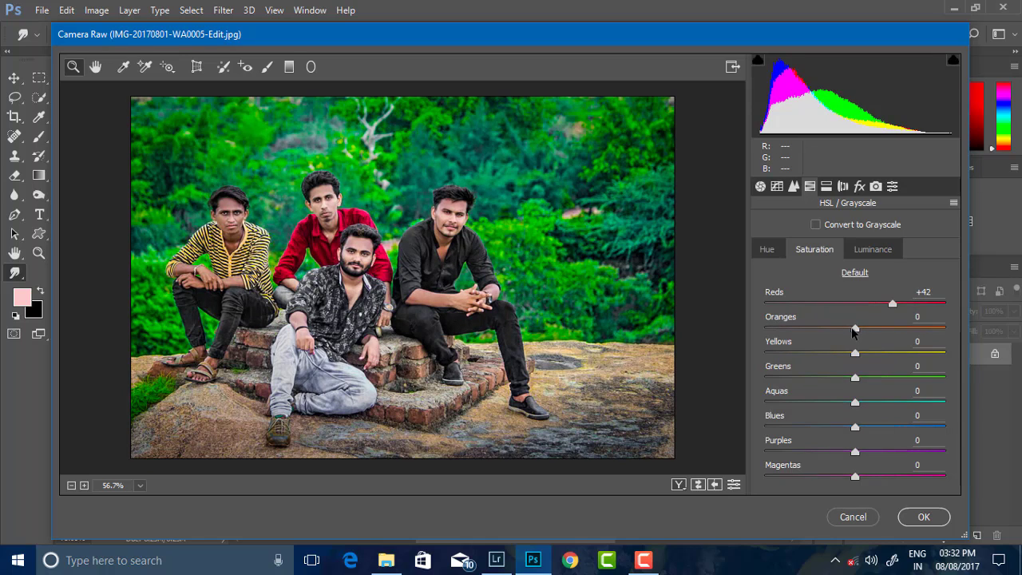
left_click_drag(855, 329, 864, 332)
left_click(876, 249)
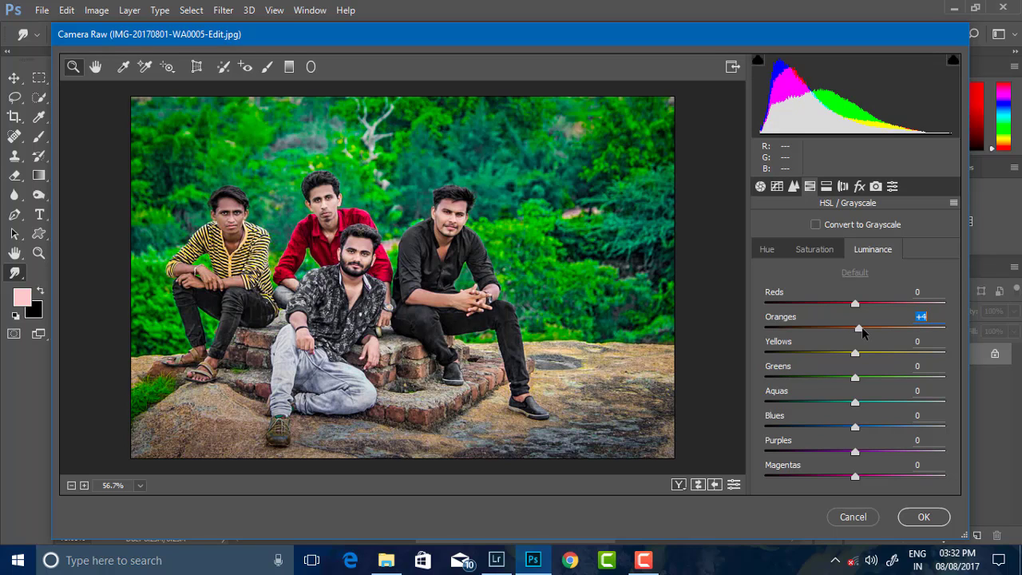
left_click(816, 252)
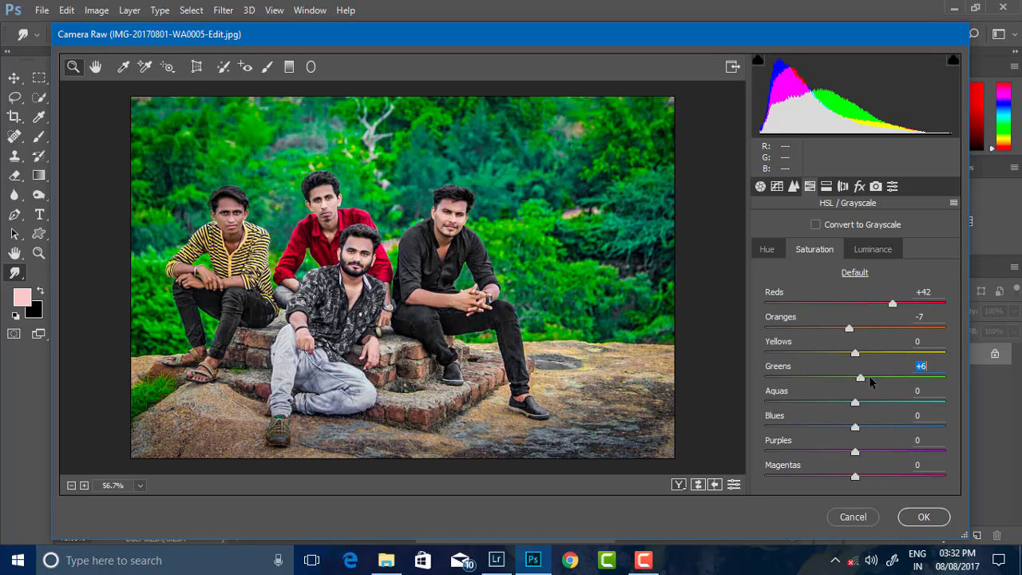
left_click_drag(855, 377, 878, 377)
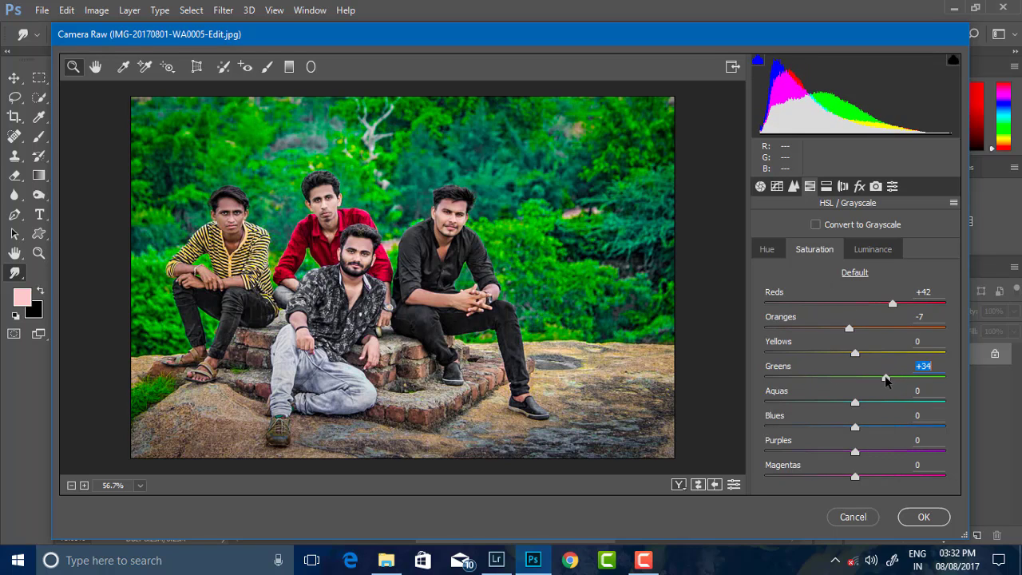
- Shift the Greens hue to -25, leaving Yellows and other hues at 0
left_click(767, 249)
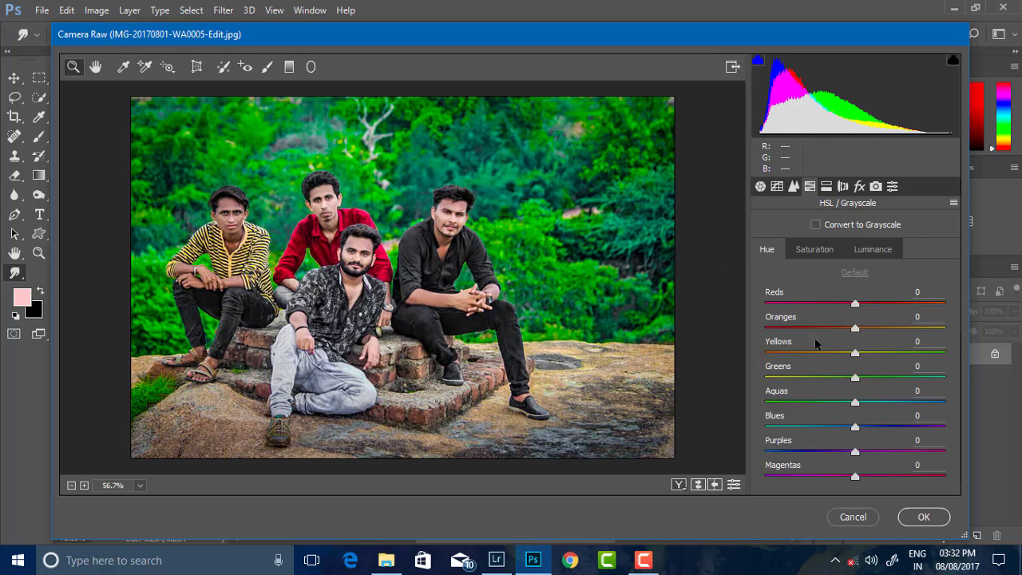
mouse_move(856, 377)
left_mouse_down()
mouse_move(877, 377)
mouse_move(792, 385)
mouse_move(809, 378)
left_mouse_up()
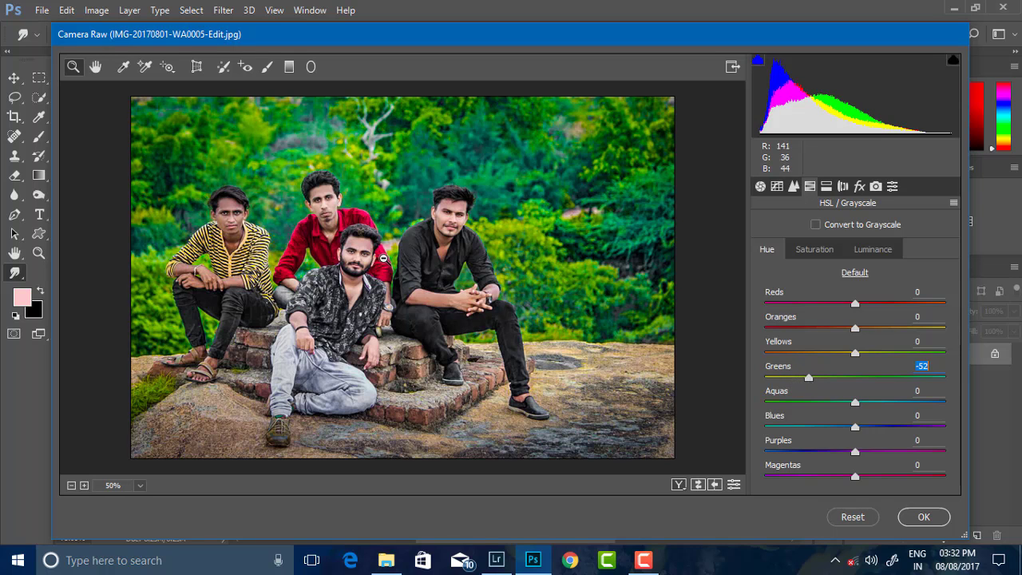
left_click(462, 273, "alt")
left_click(461, 273)
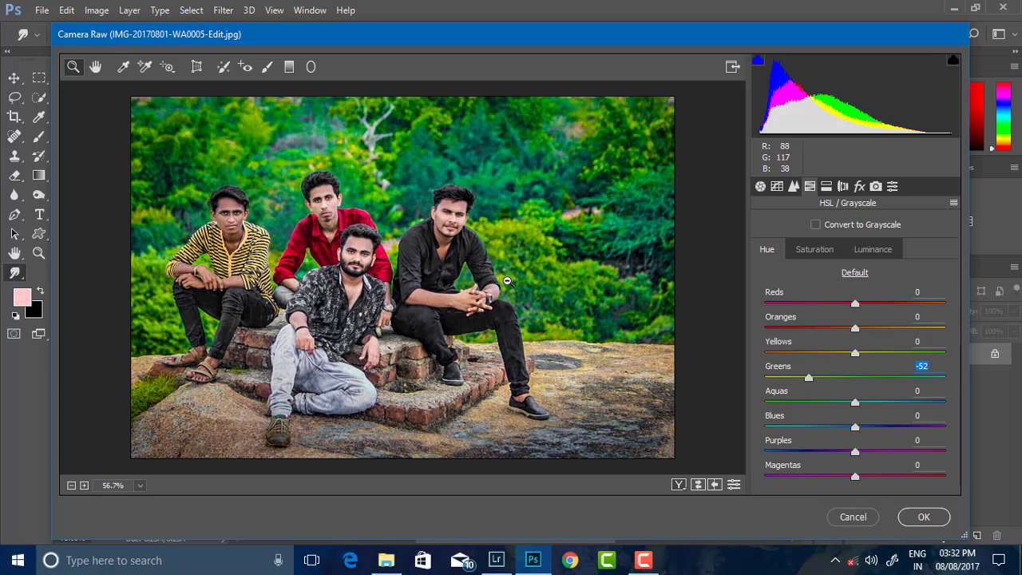
left_click_drag(835, 375, 817, 380)
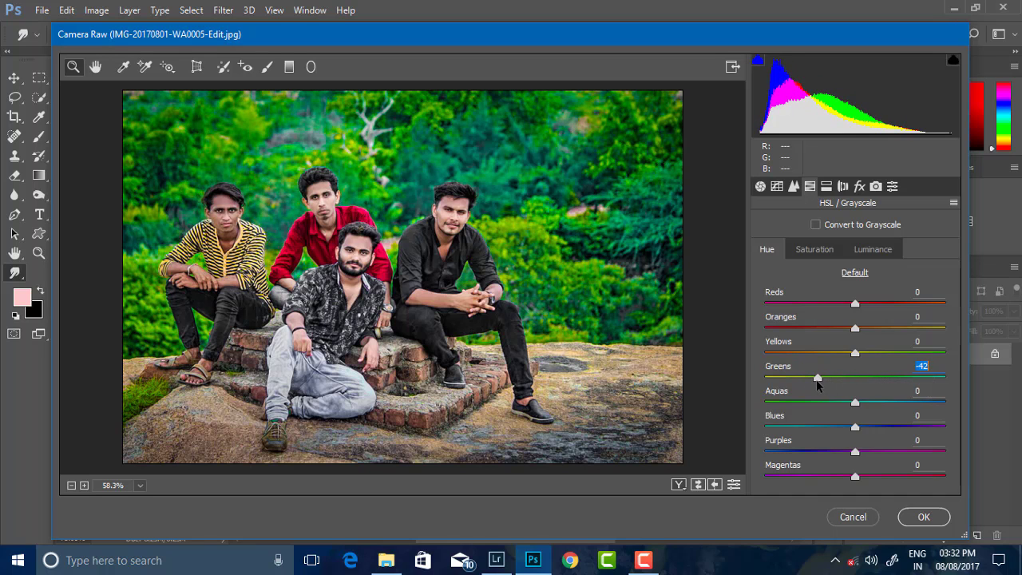
double_click(814, 378)
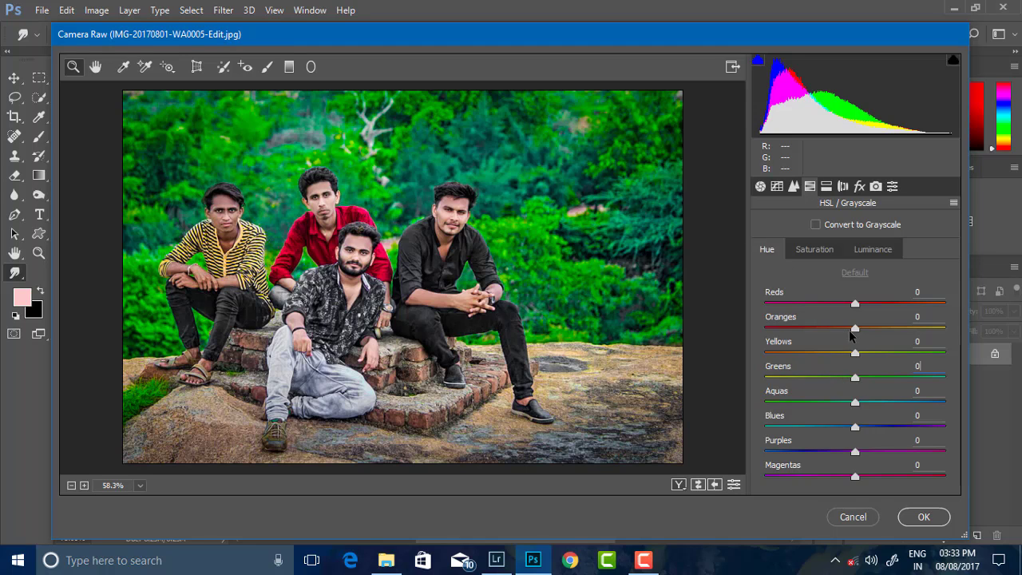
mouse_move(856, 352)
left_mouse_down()
mouse_move(788, 355)
mouse_move(947, 357)
mouse_move(849, 357)
mouse_move(921, 355)
mouse_move(873, 357)
left_mouse_up()
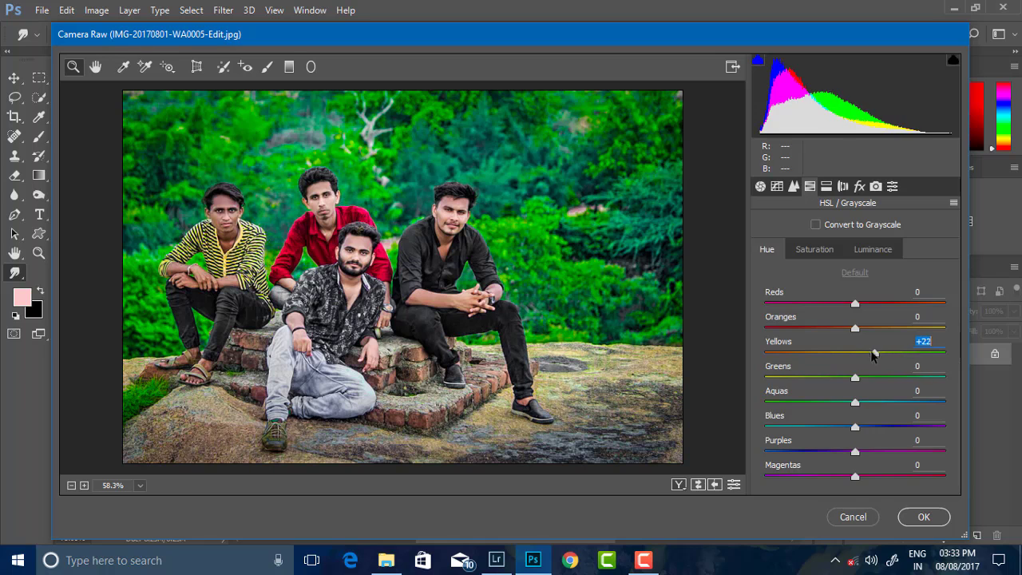
double_click(874, 357)
left_click_drag(855, 377, 833, 379)
key("alt")
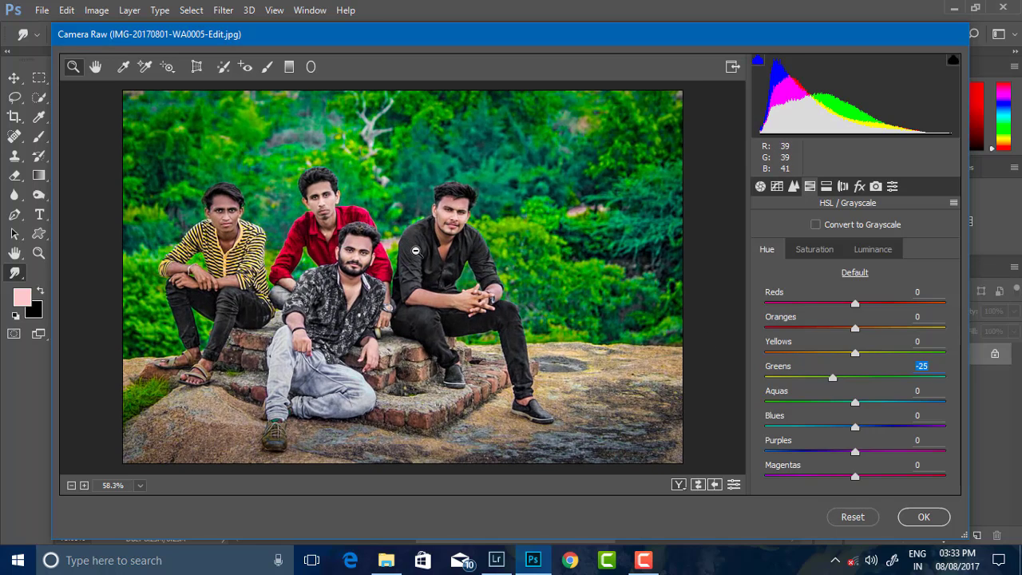
left_click(416, 251)
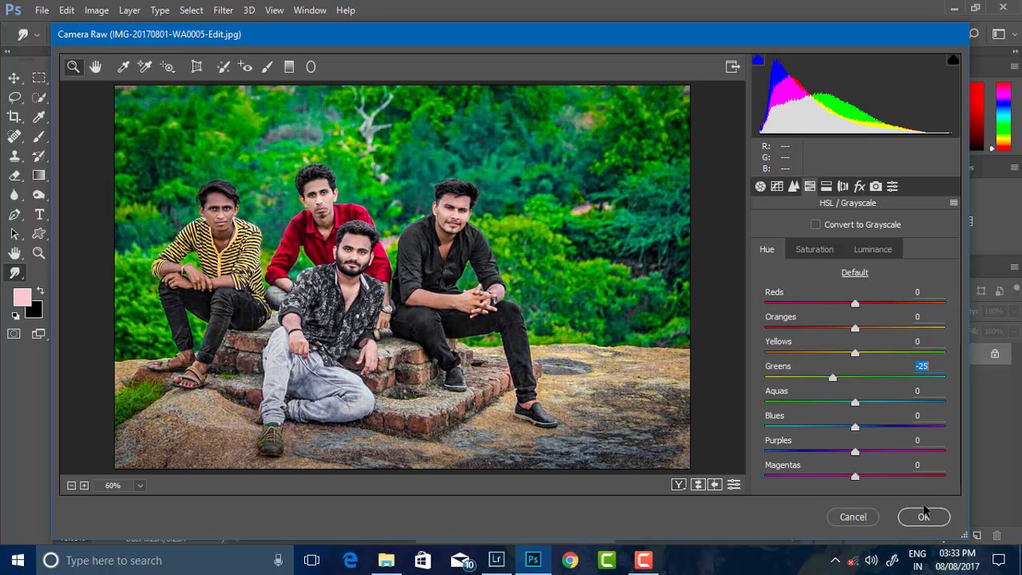
- Set parametric tone curve Highlights +8, Lights +9 and Shadows +8, leaving Darks at 0
left_click(827, 187)
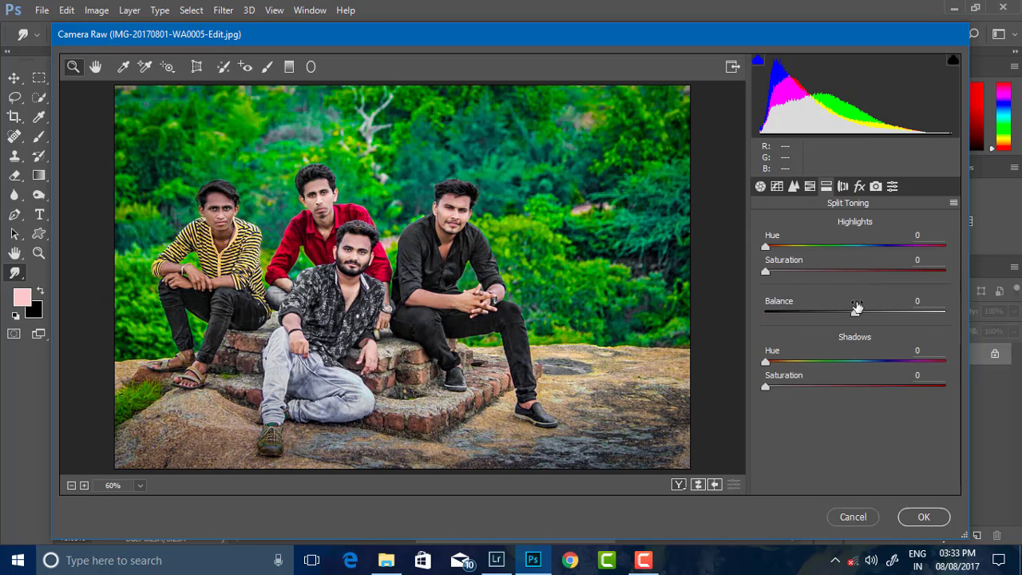
left_click(795, 188)
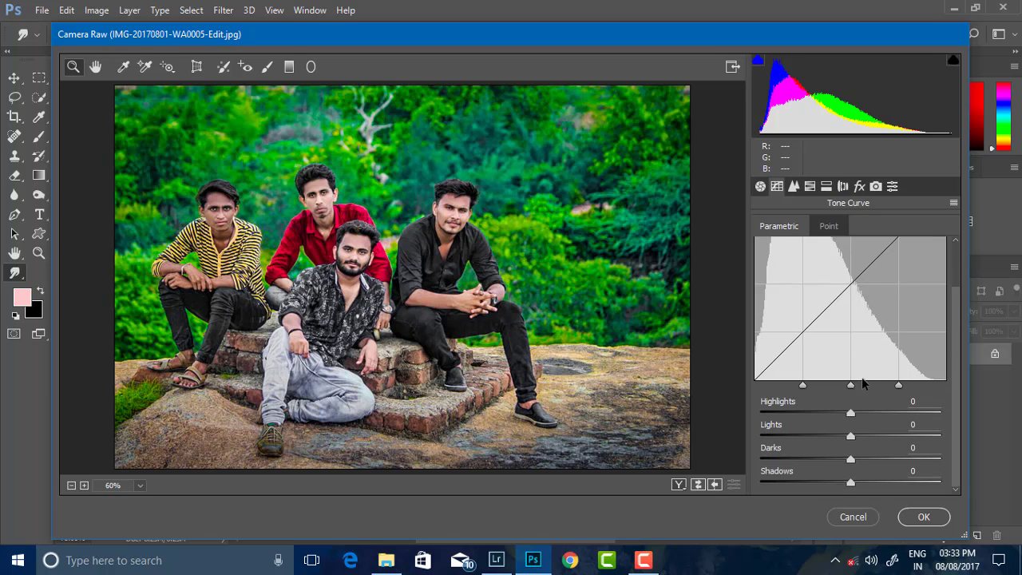
left_click_drag(852, 437, 859, 438)
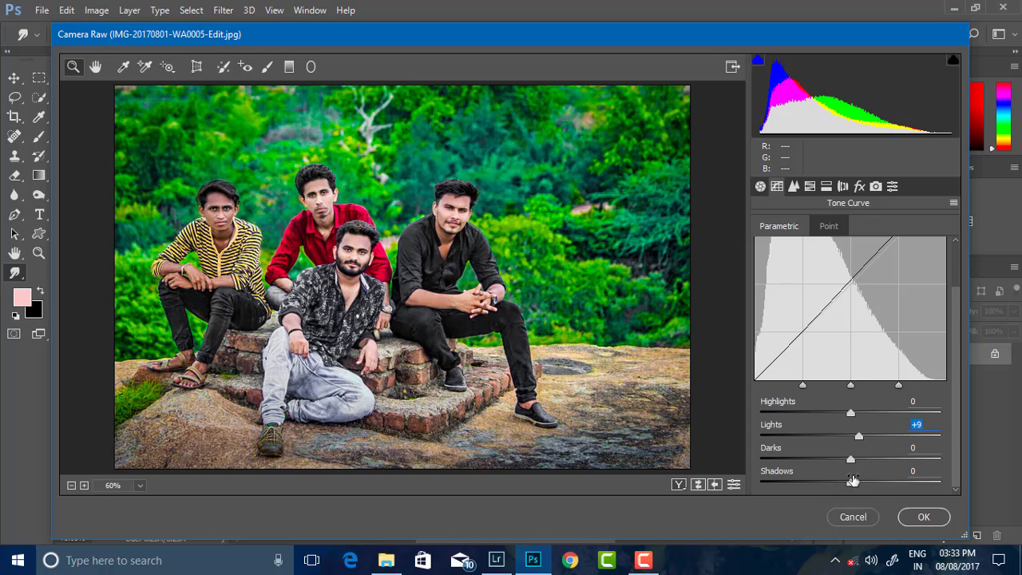
left_click_drag(853, 480, 859, 481)
left_click_drag(851, 413, 857, 413)
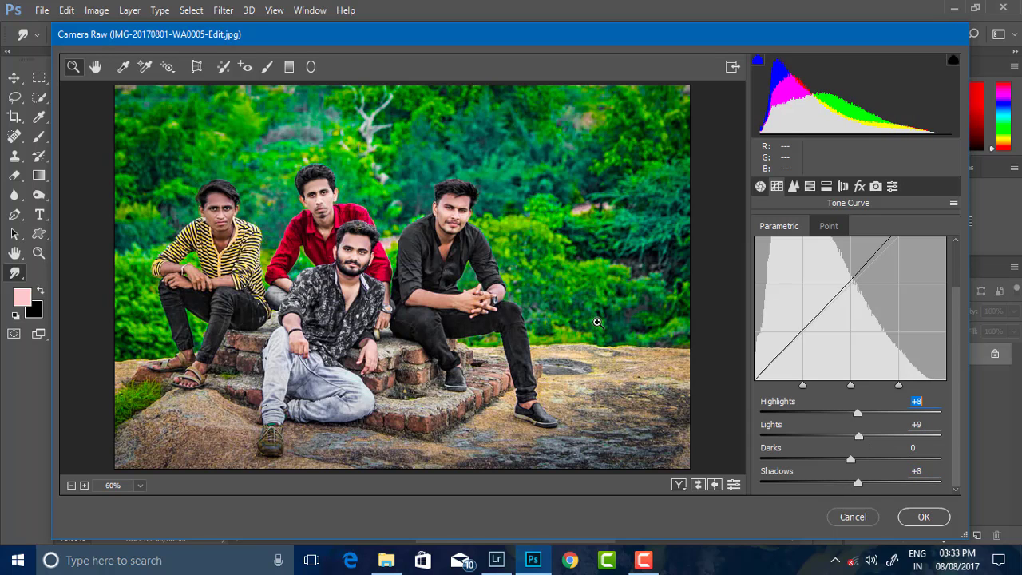
scroll(488, 287, "down", 1)
scroll(408, 272, "down", 1)
scroll(408, 274, "down", 1)
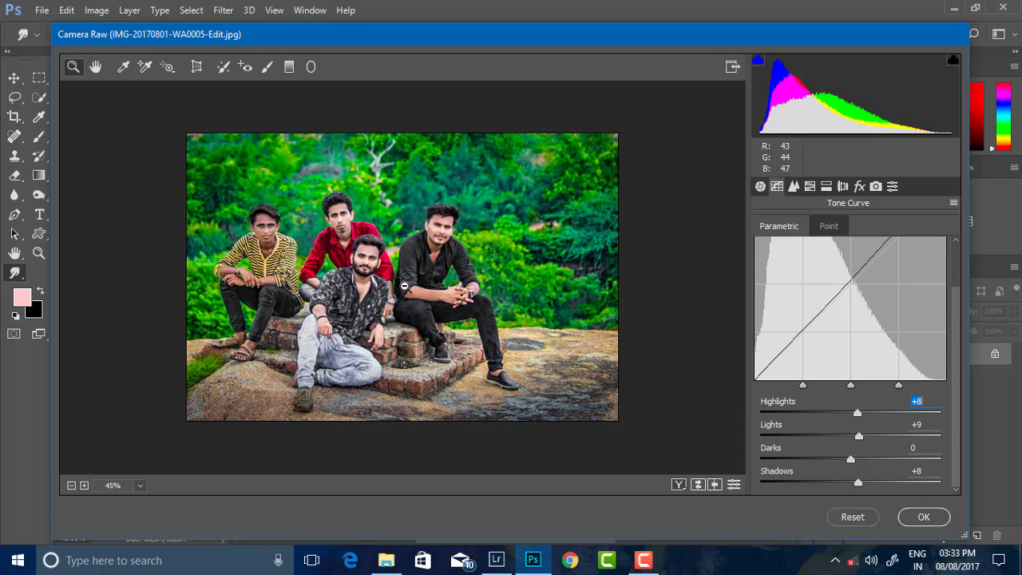
scroll(404, 286, "up", 1)
scroll(407, 287, "up", 1)
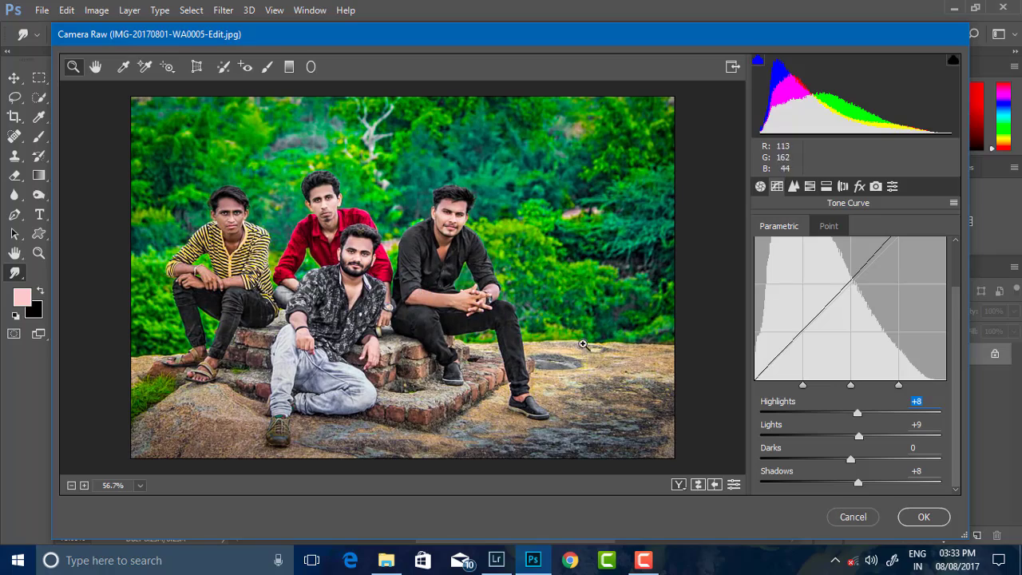
- Apply the Camera Raw adjustments to the photo
left_click(919, 519)
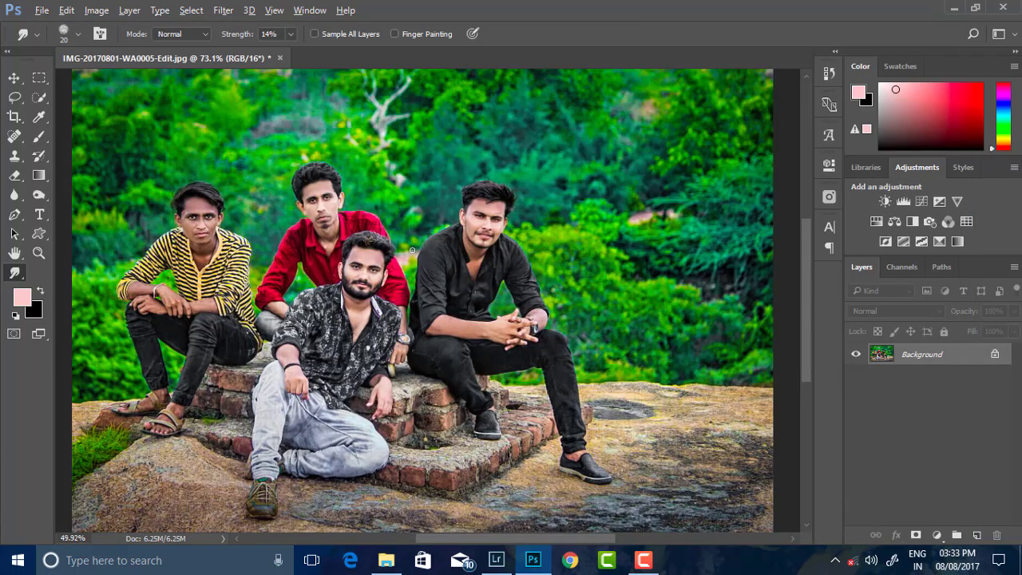
scroll(373, 234, "down", 3)
scroll(421, 268, "up", 2)
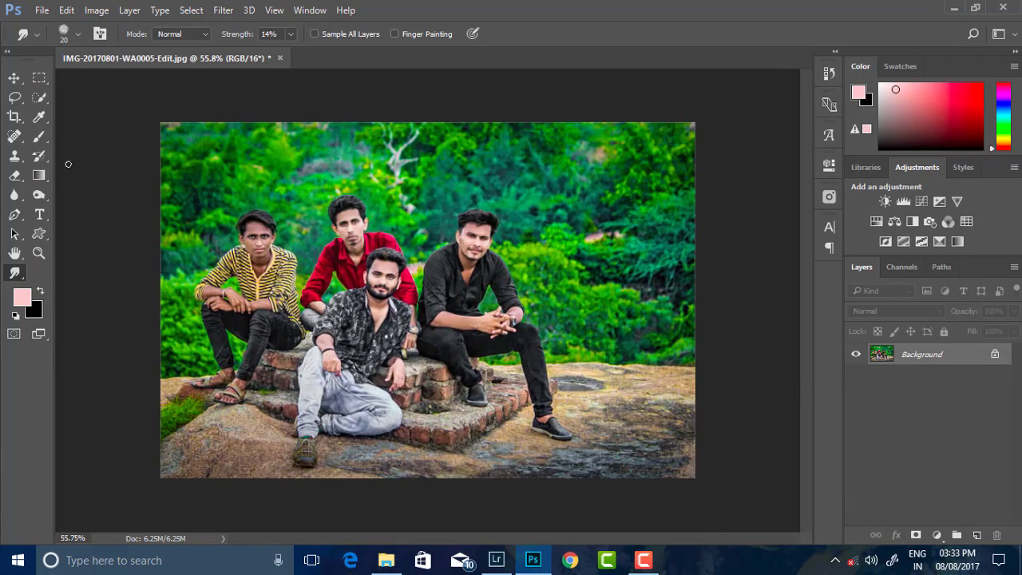
scroll(68, 164, "up", 1)
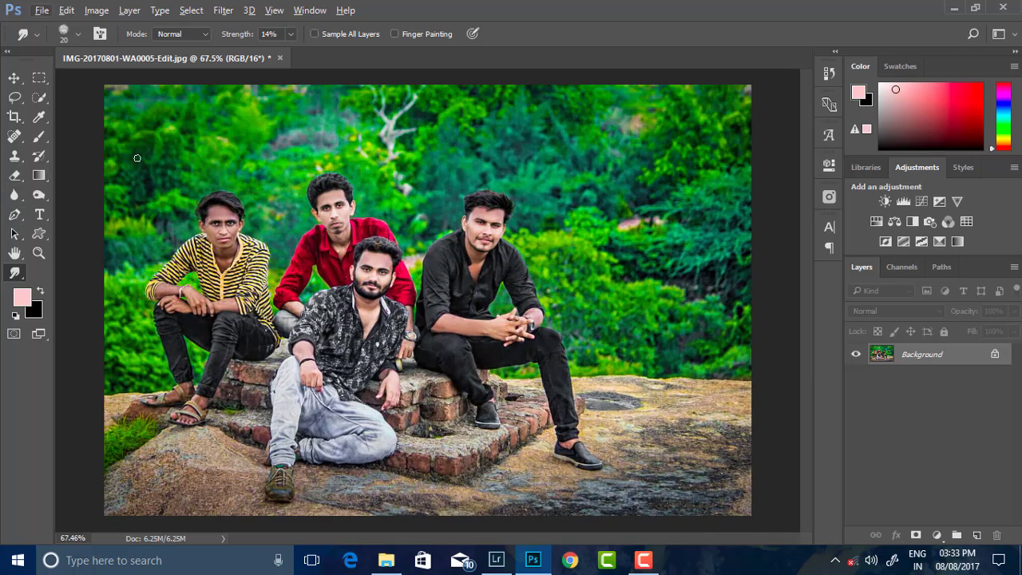
- Switch to the Brush Tool from the painting tools flyout
right_click(40, 136)
left_click(88, 139)
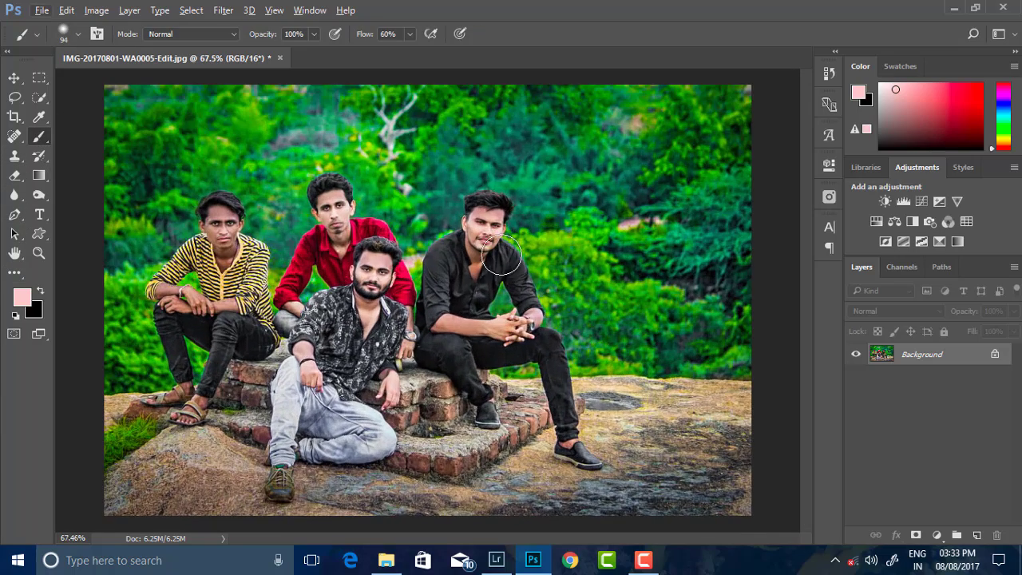
scroll(487, 264, "down", 3)
scroll(471, 272, "up", 1)
scroll(461, 277, "up", 1)
scroll(461, 278, "up", 1)
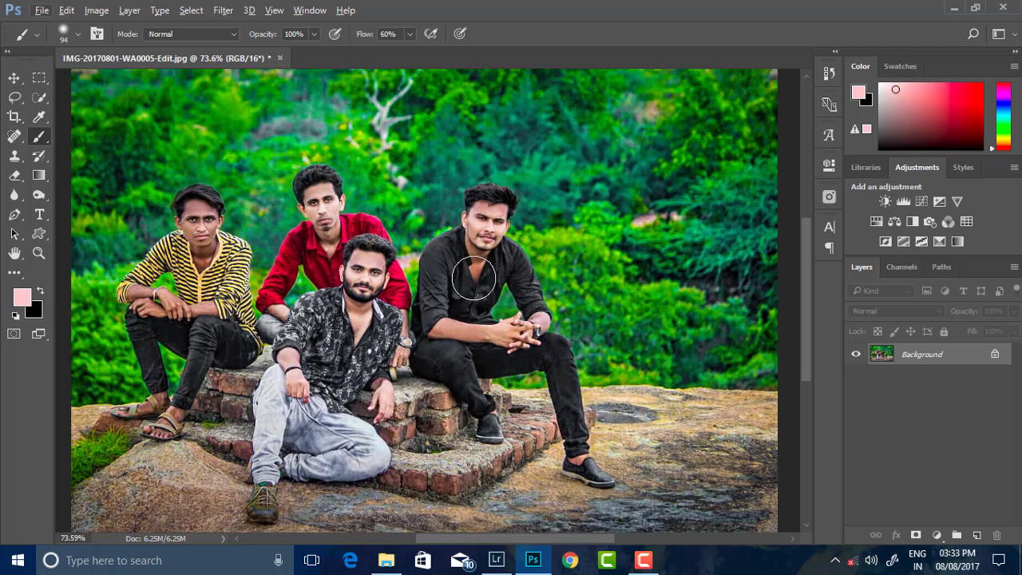
scroll(479, 272, "down", 1)
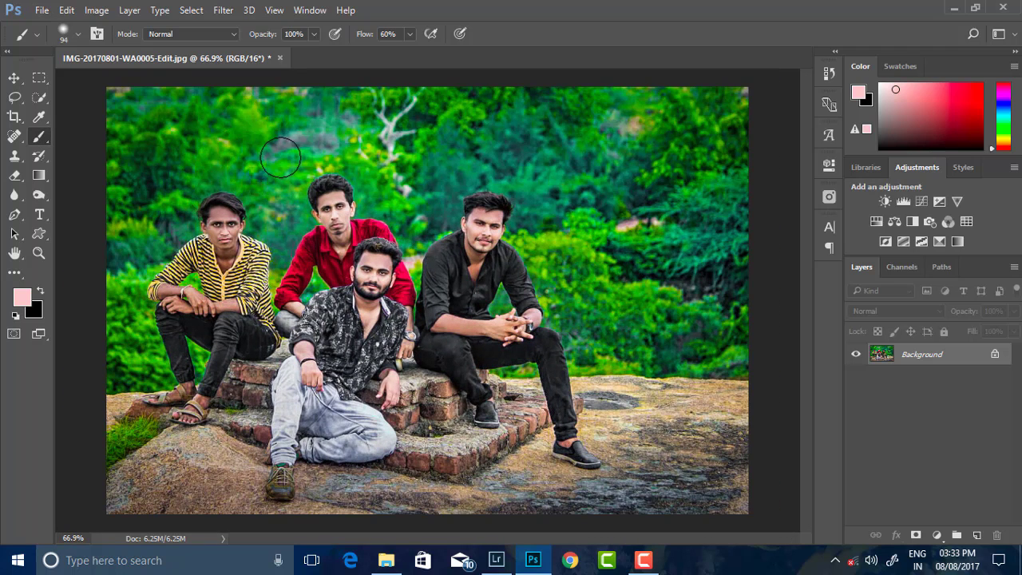